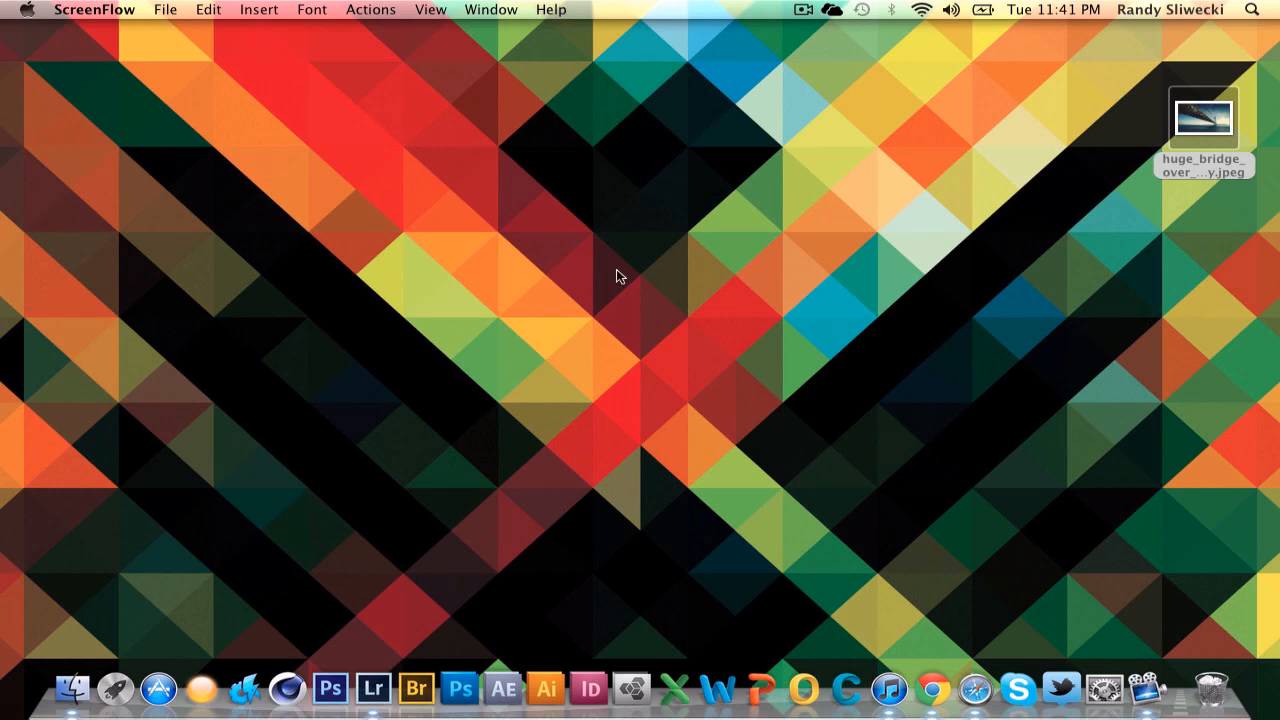
Launch Lightroom and import the bridge photo from the Desktop folder into the catalog.
{"action": "left_click", "coordinate": [366, 683]}
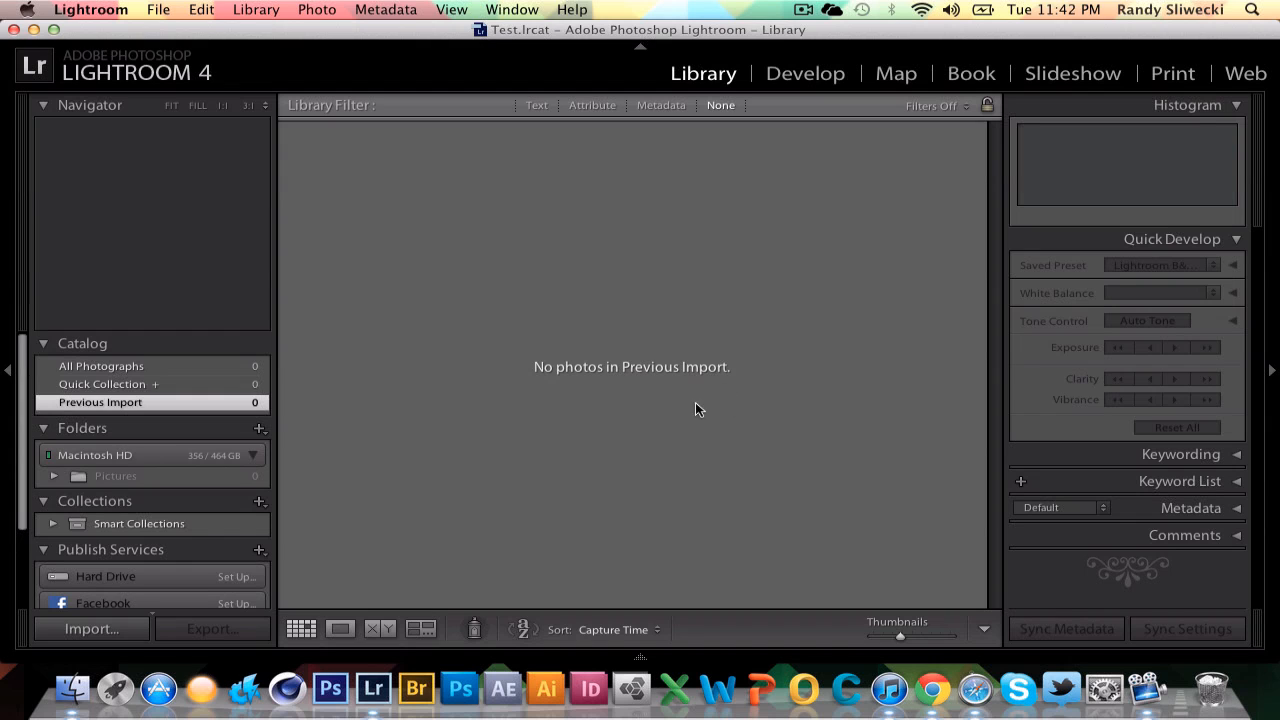
{"action": "left_click", "coordinate": [90, 628]}
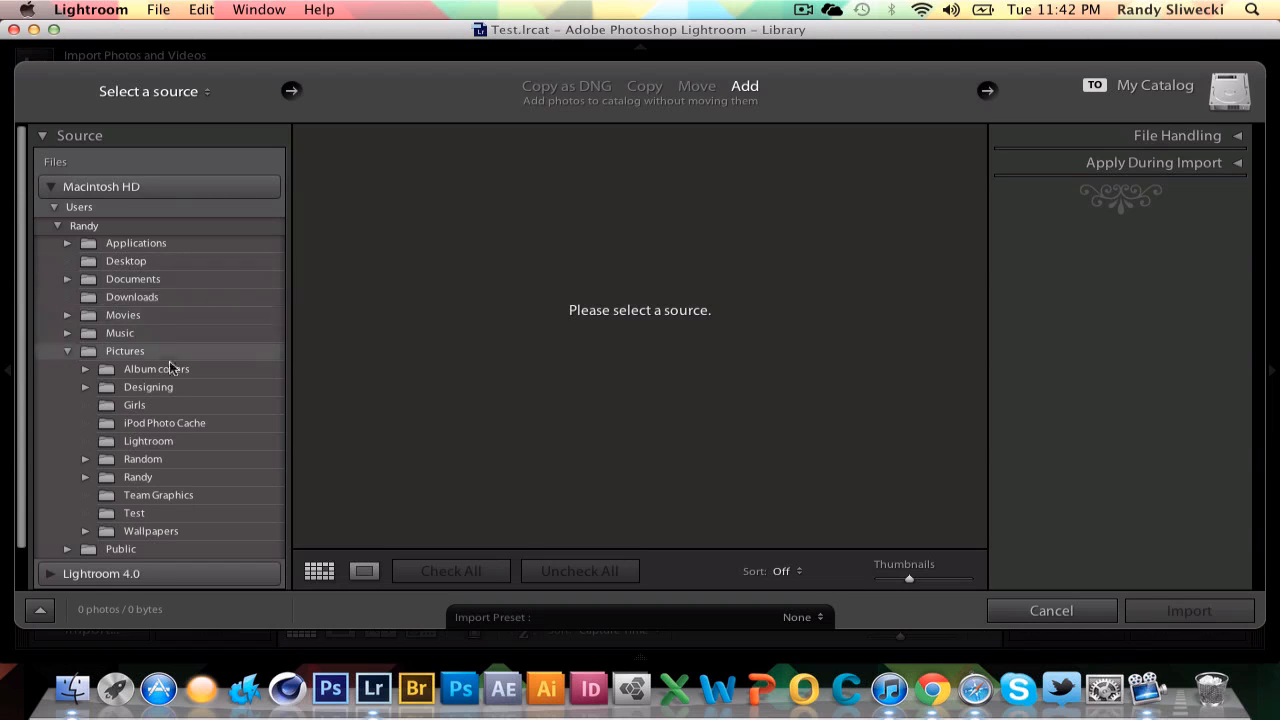
{"action": "left_click", "coordinate": [146, 263]}
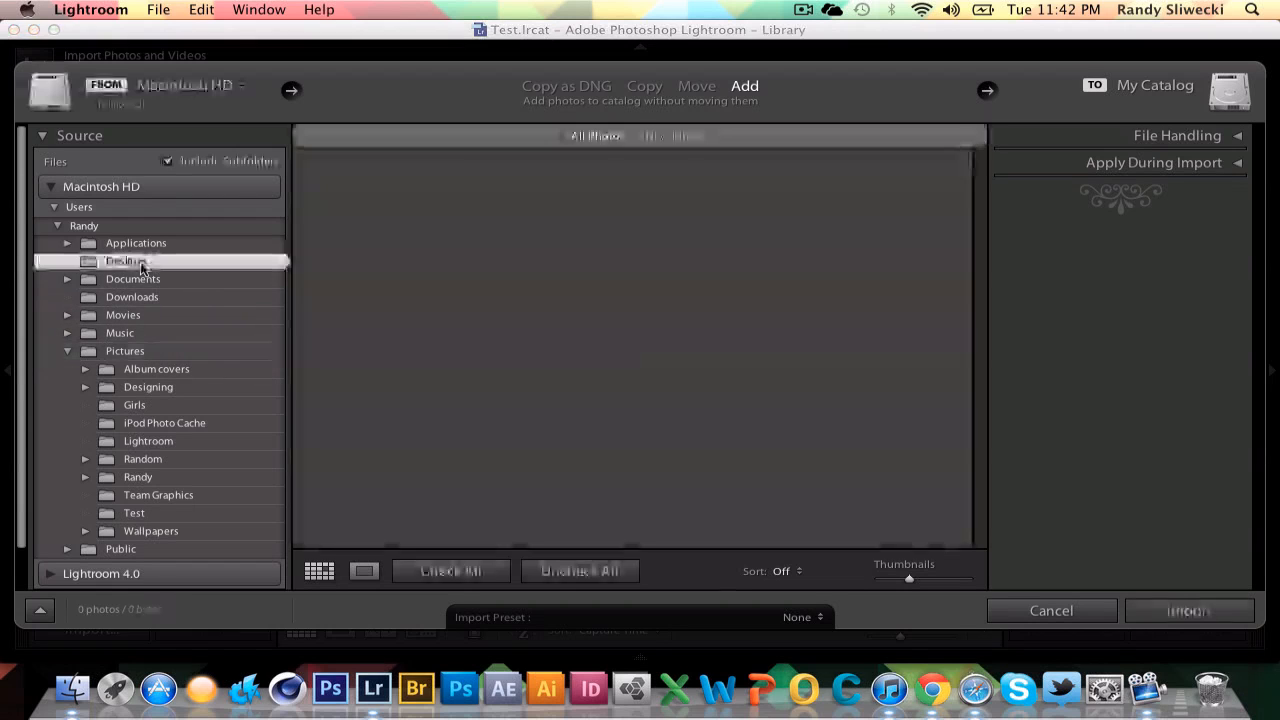
{"action": "left_click", "coordinate": [379, 278]}
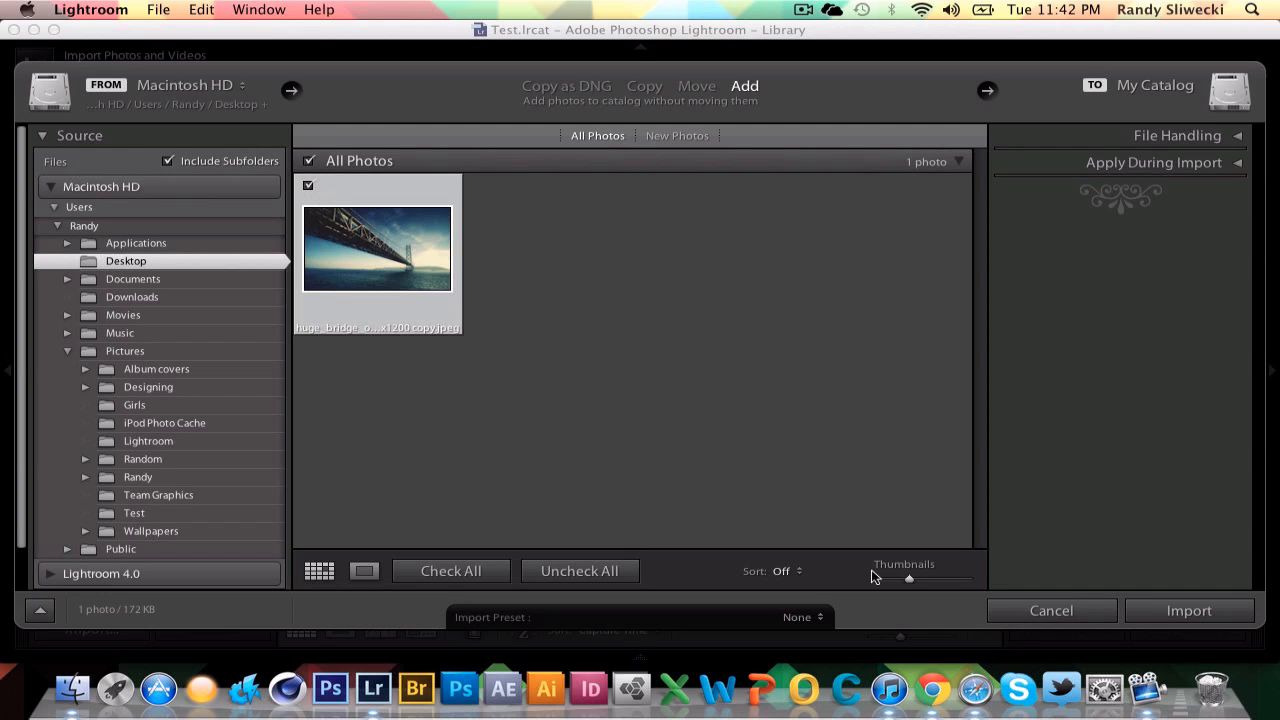
{"action": "left_click", "coordinate": [1160, 615]}
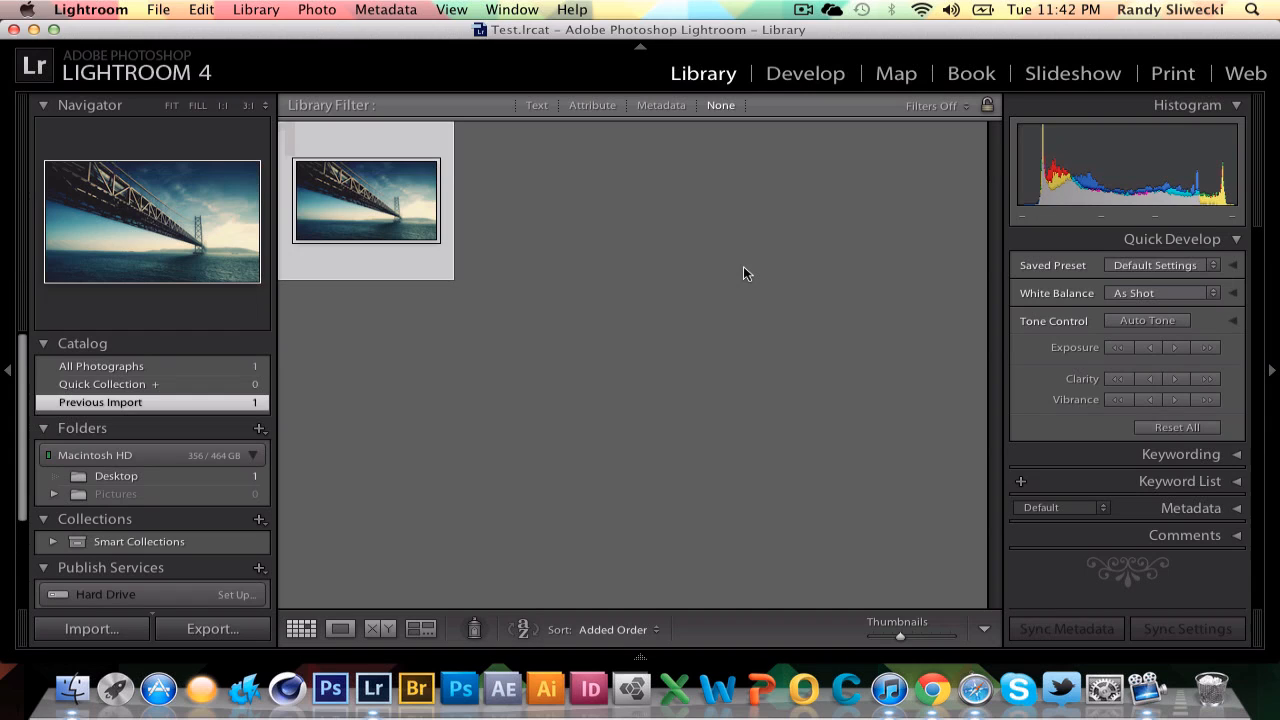
In the Develop module's Basic panel, set white balance Temp to -4 and Tint to +5.
{"action": "left_click", "coordinate": [805, 74]}
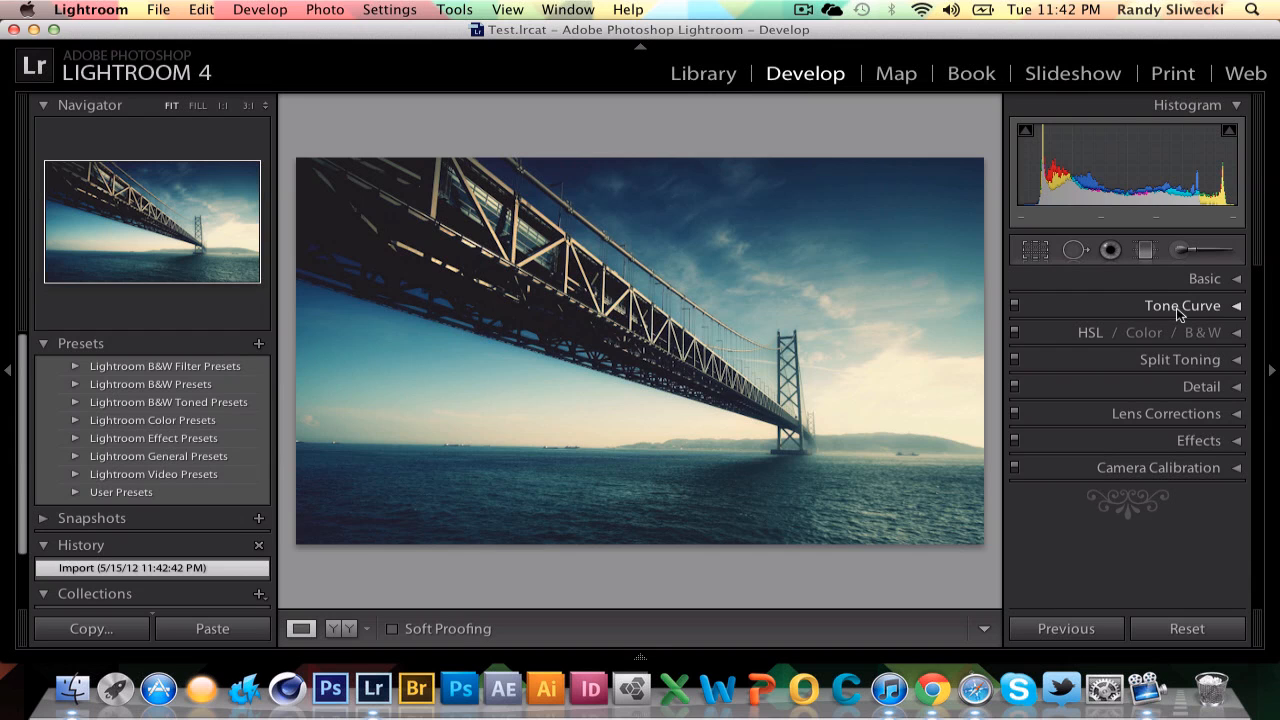
{"action": "left_click", "coordinate": [1215, 285]}
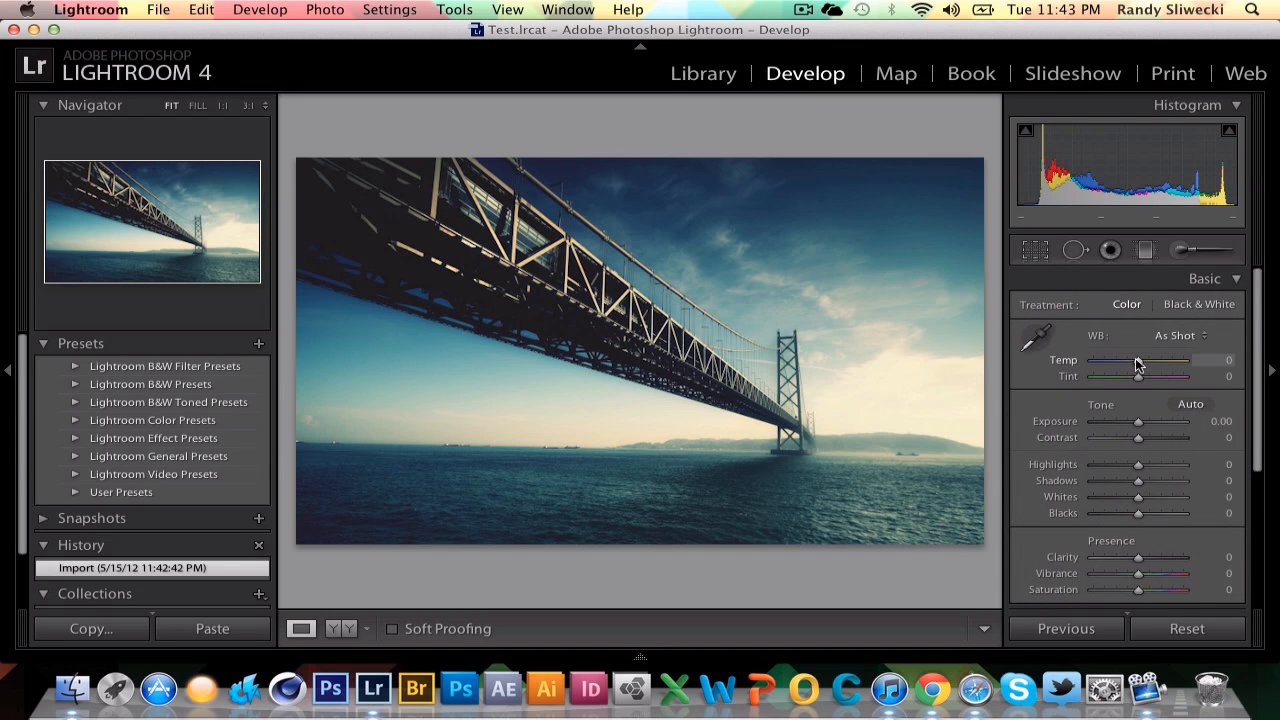
{"action": "left_click_drag", "start_coordinate": [1138, 360], "coordinate": [1116, 362]}
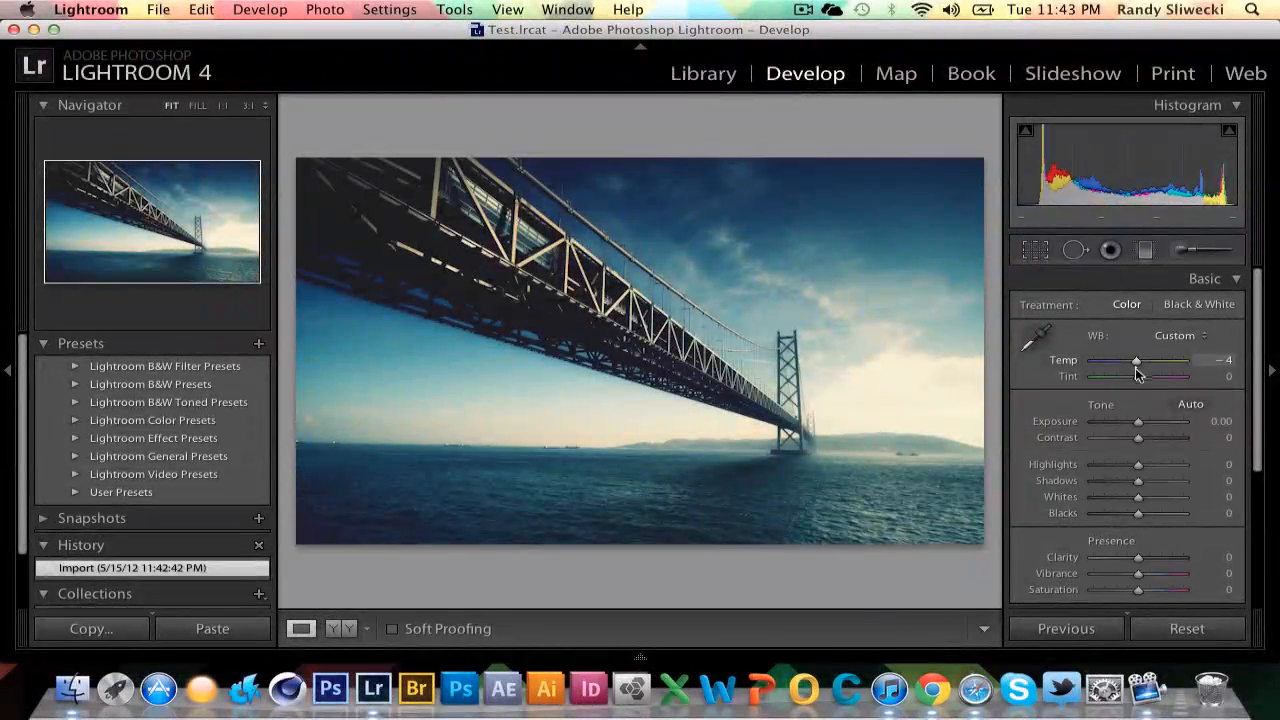
{"action": "left_click", "coordinate": [1135, 366]}
{"action": "left_click_drag", "start_coordinate": [1135, 380], "coordinate": [1160, 386]}
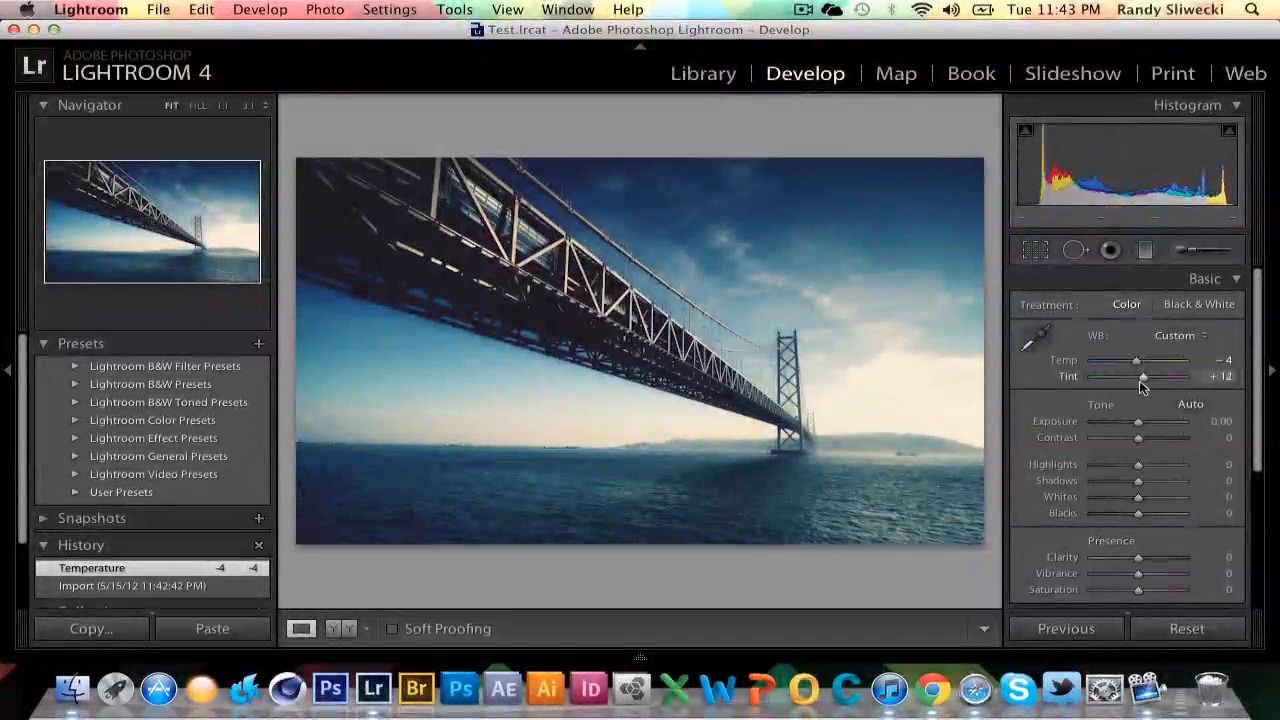
{"action": "left_click_drag", "start_coordinate": [1139, 380], "coordinate": [1140, 377]}
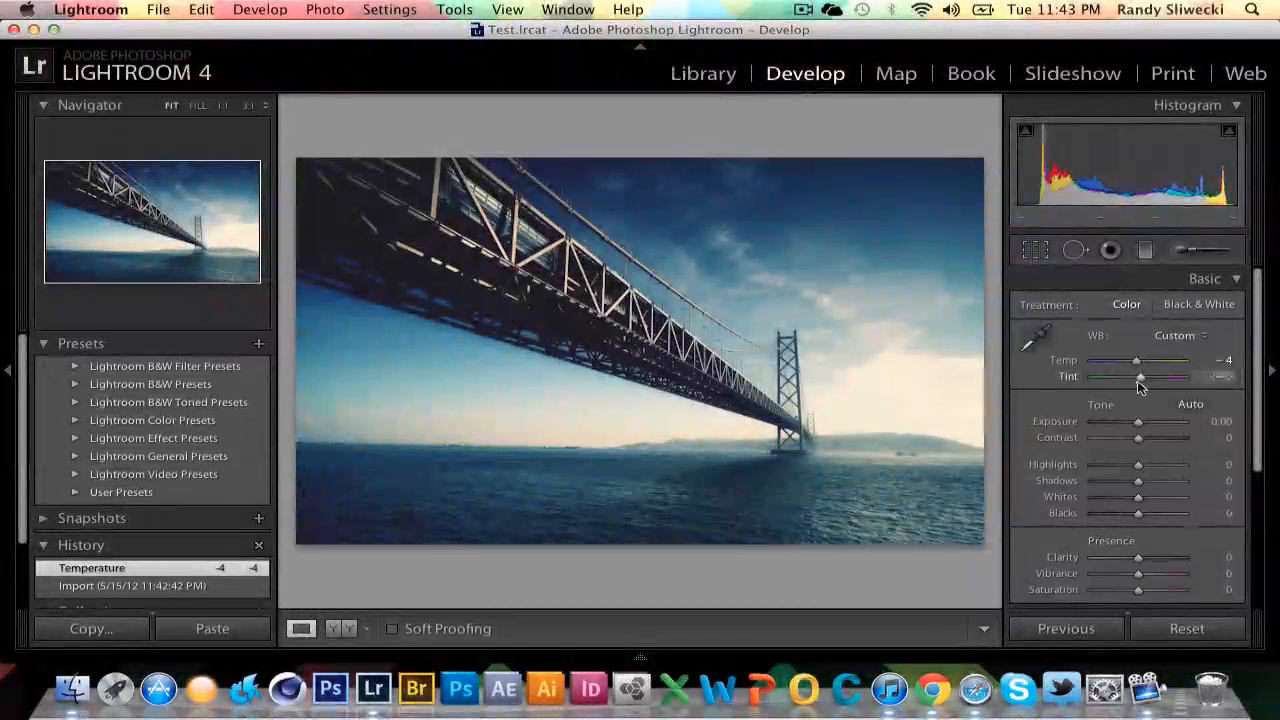
Set Exposure -1.10, Contrast +35, Highlights +23, Shadows -13, Whites +51 and Blacks -18.
{"action": "mouse_move", "coordinate": [1141, 425]}
{"action": "left_mouse_down"}
{"action": "mouse_move", "coordinate": [1108, 425]}
{"action": "mouse_move", "coordinate": [1170, 425]}
{"action": "mouse_move", "coordinate": [1119, 424]}
{"action": "mouse_move", "coordinate": [1108, 428]}
{"action": "mouse_move", "coordinate": [1128, 428]}
{"action": "mouse_move", "coordinate": [1125, 440]}
{"action": "mouse_move", "coordinate": [1096, 443]}
{"action": "mouse_move", "coordinate": [1153, 437]}
{"action": "left_mouse_up"}
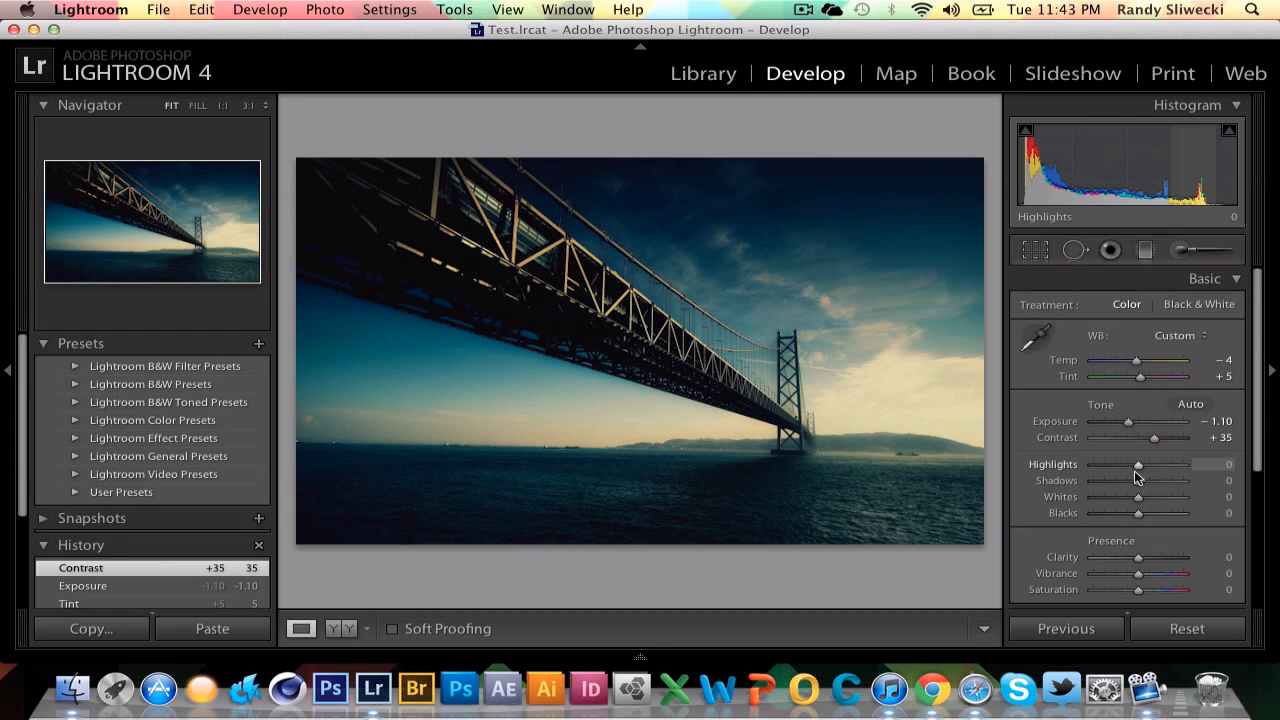
{"action": "mouse_move", "coordinate": [1138, 468]}
{"action": "left_mouse_down"}
{"action": "mouse_move", "coordinate": [1082, 472]}
{"action": "mouse_move", "coordinate": [1156, 471]}
{"action": "mouse_move", "coordinate": [1145, 486]}
{"action": "mouse_move", "coordinate": [1096, 488]}
{"action": "mouse_move", "coordinate": [1146, 488]}
{"action": "left_mouse_up"}
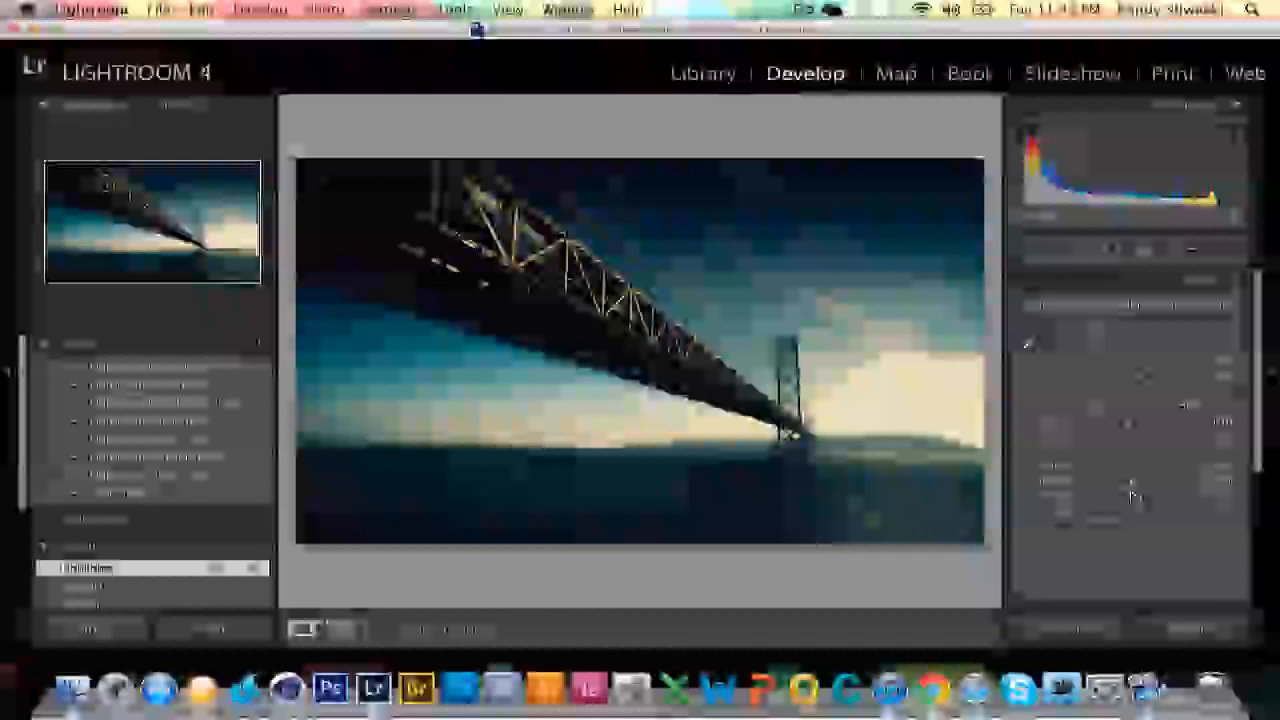
{"action": "left_click_drag", "start_coordinate": [1134, 489], "coordinate": [1131, 490]}
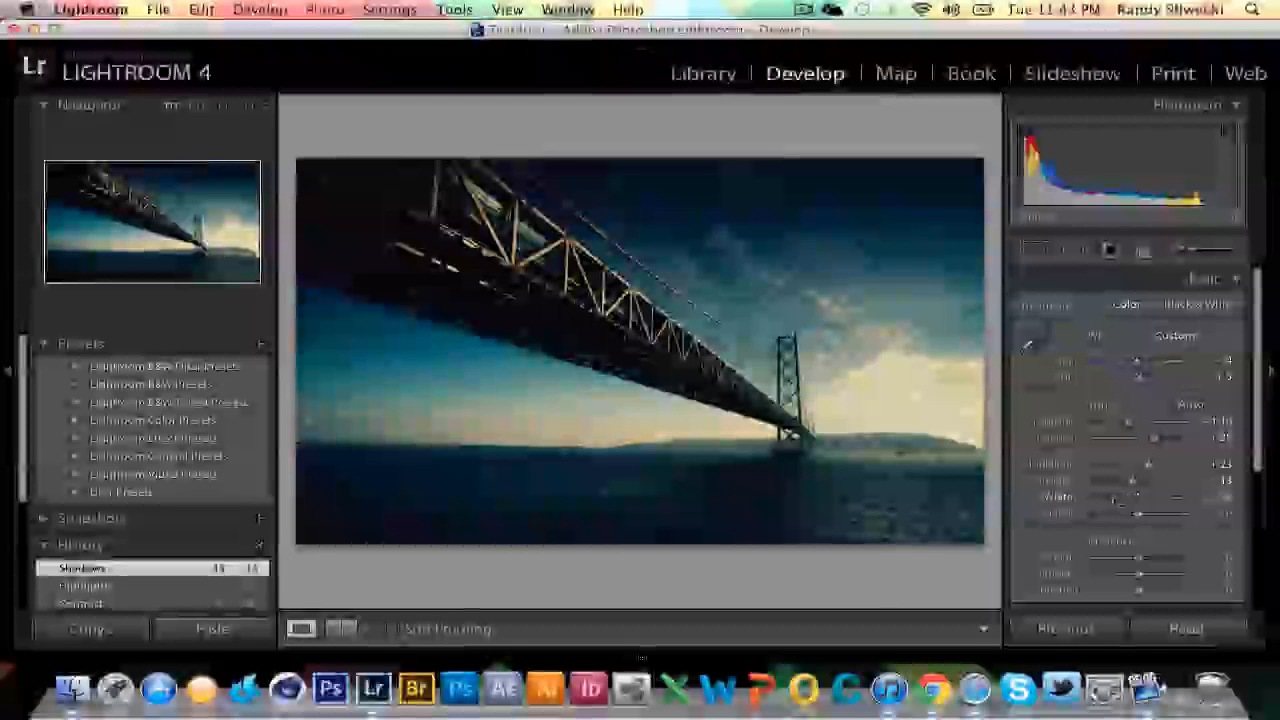
{"action": "left_click_drag", "start_coordinate": [1118, 501], "coordinate": [1150, 519]}
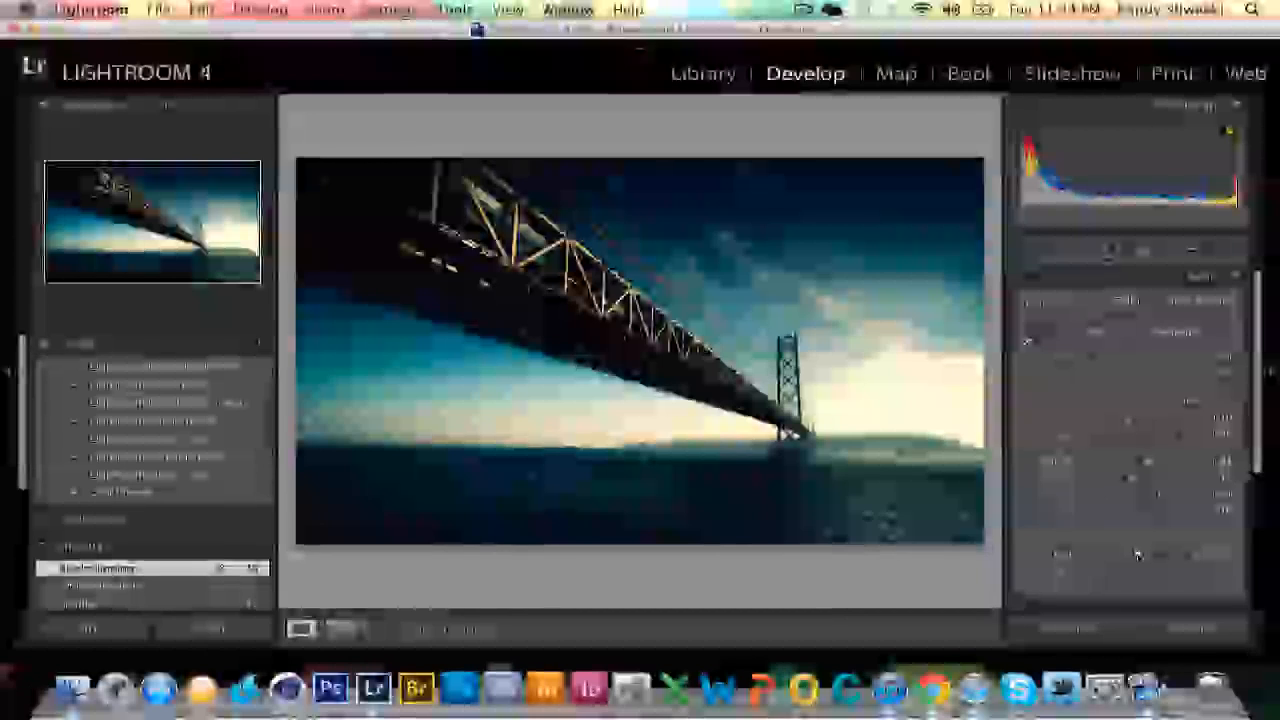
Set Clarity to +100.
{"action": "left_click_drag", "start_coordinate": [1138, 549], "coordinate": [1030, 539]}
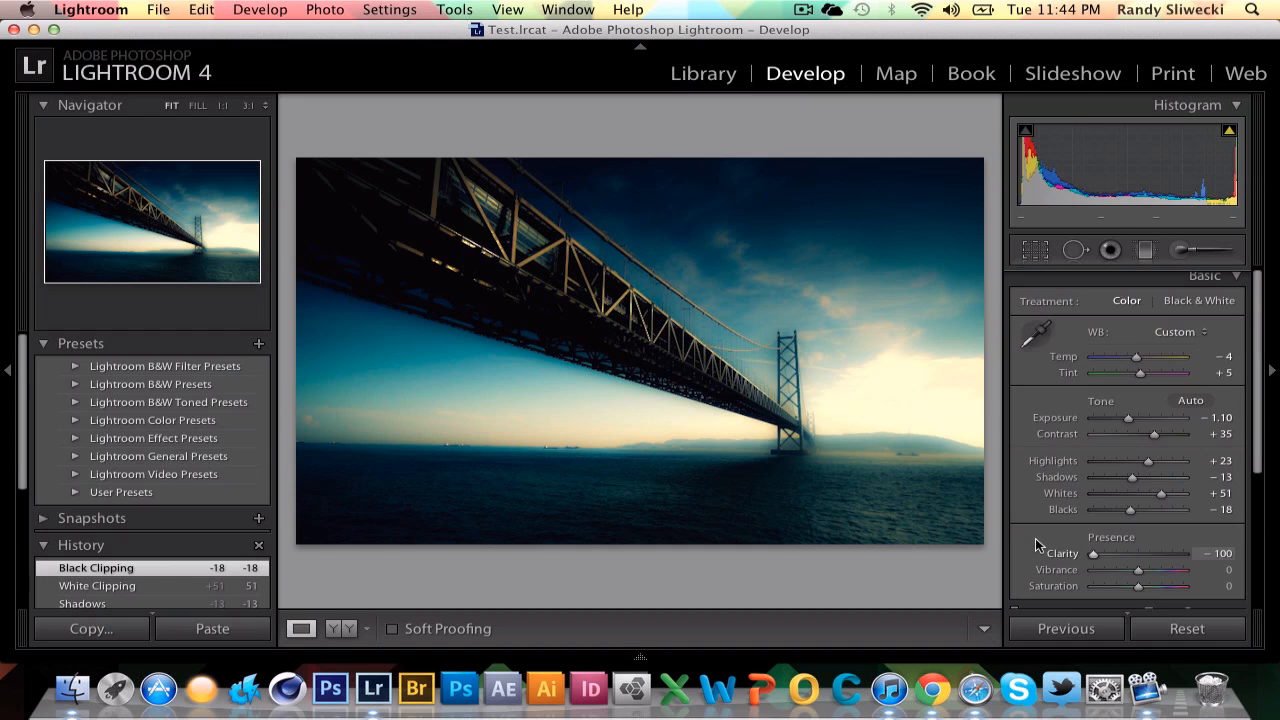
{"action": "left_click_drag", "start_coordinate": [1093, 553], "coordinate": [1228, 566]}
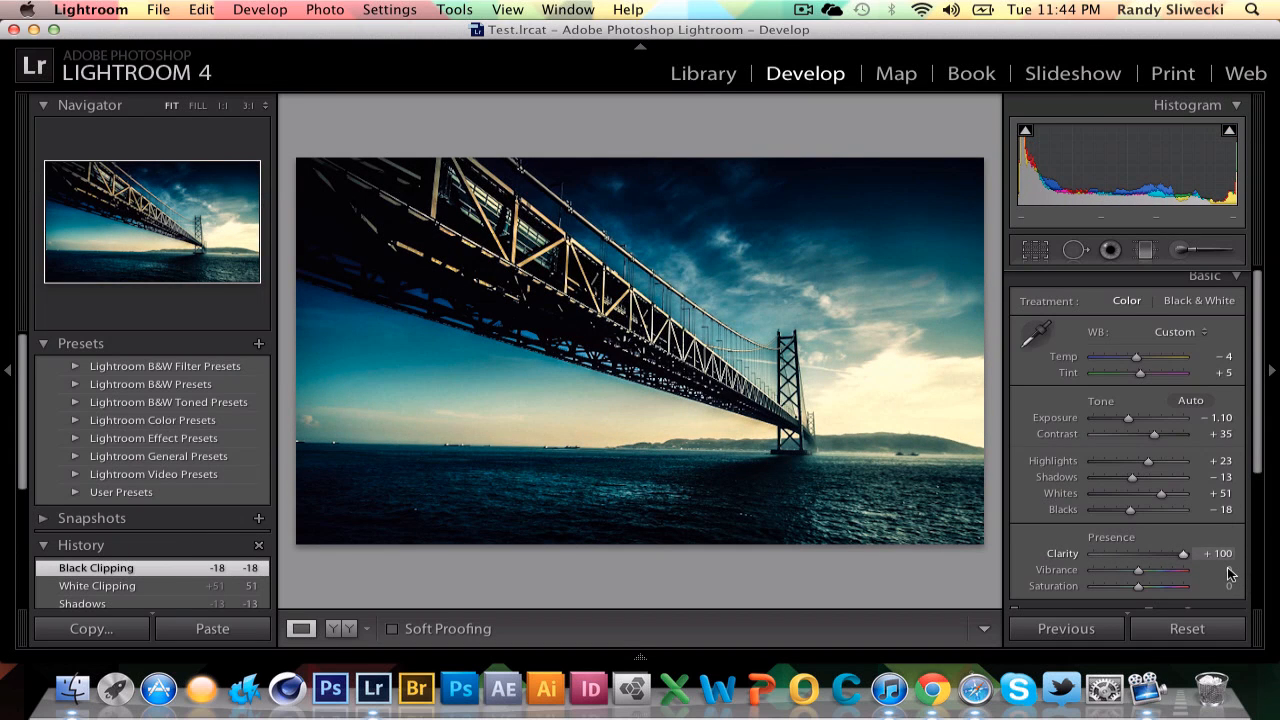
{"action": "left_click_drag", "start_coordinate": [1230, 573], "coordinate": [1230, 570]}
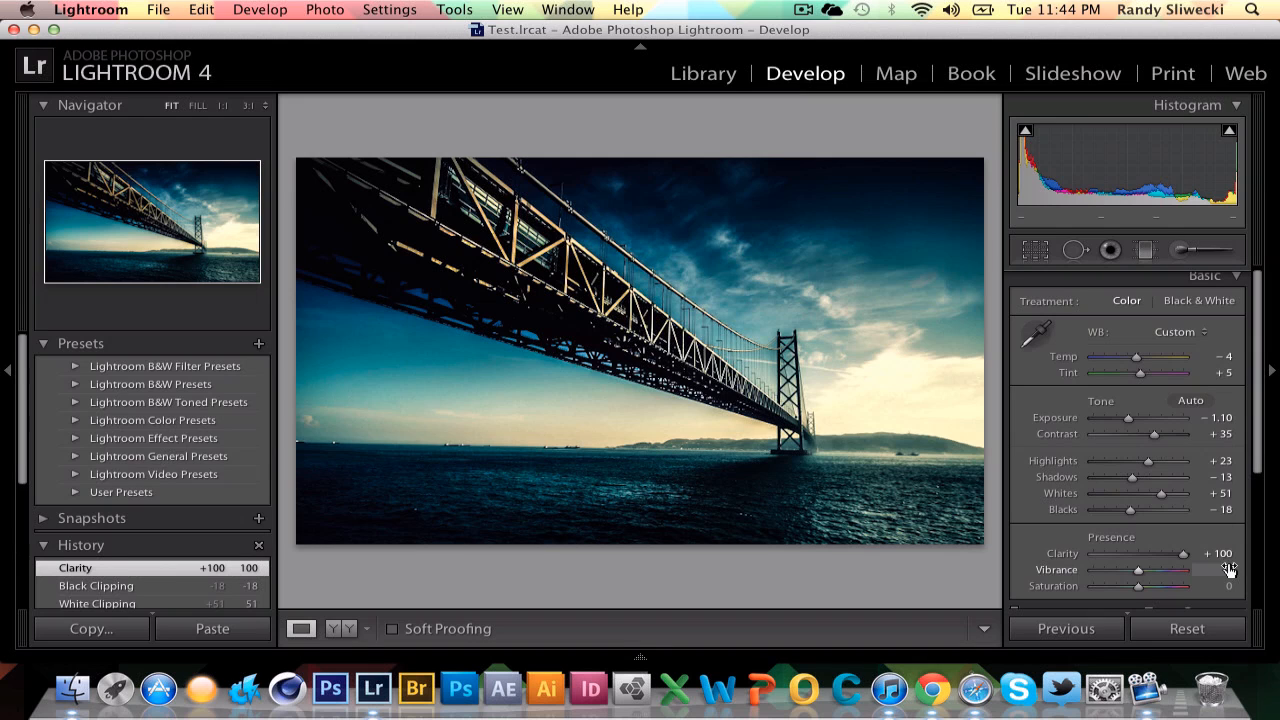
Shape the tone curve to Shadows +23, Darks -5, Lights +4 and Highlights -15, then collapse the Tone Curve panel.
{"action": "scroll", "coordinate": [1190, 562], "scroll_direction": "down", "scroll_amount": 1}
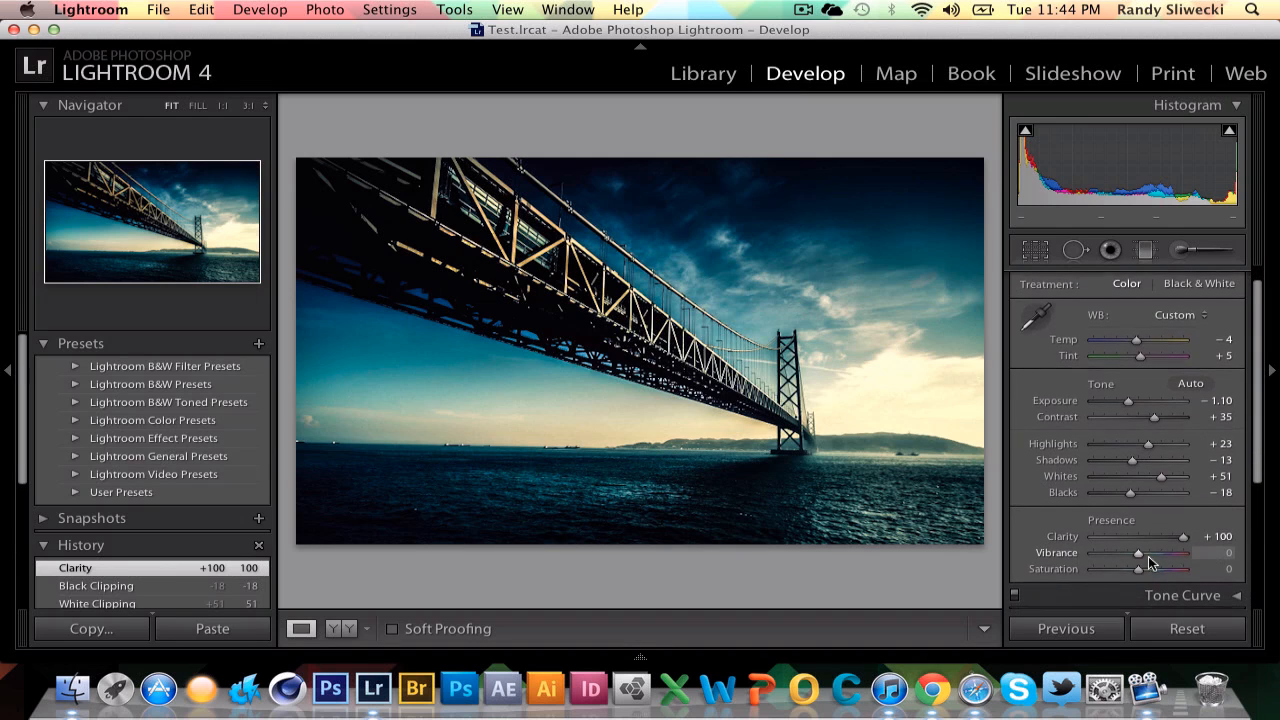
{"action": "scroll", "coordinate": [1148, 556], "scroll_direction": "down", "scroll_amount": 1}
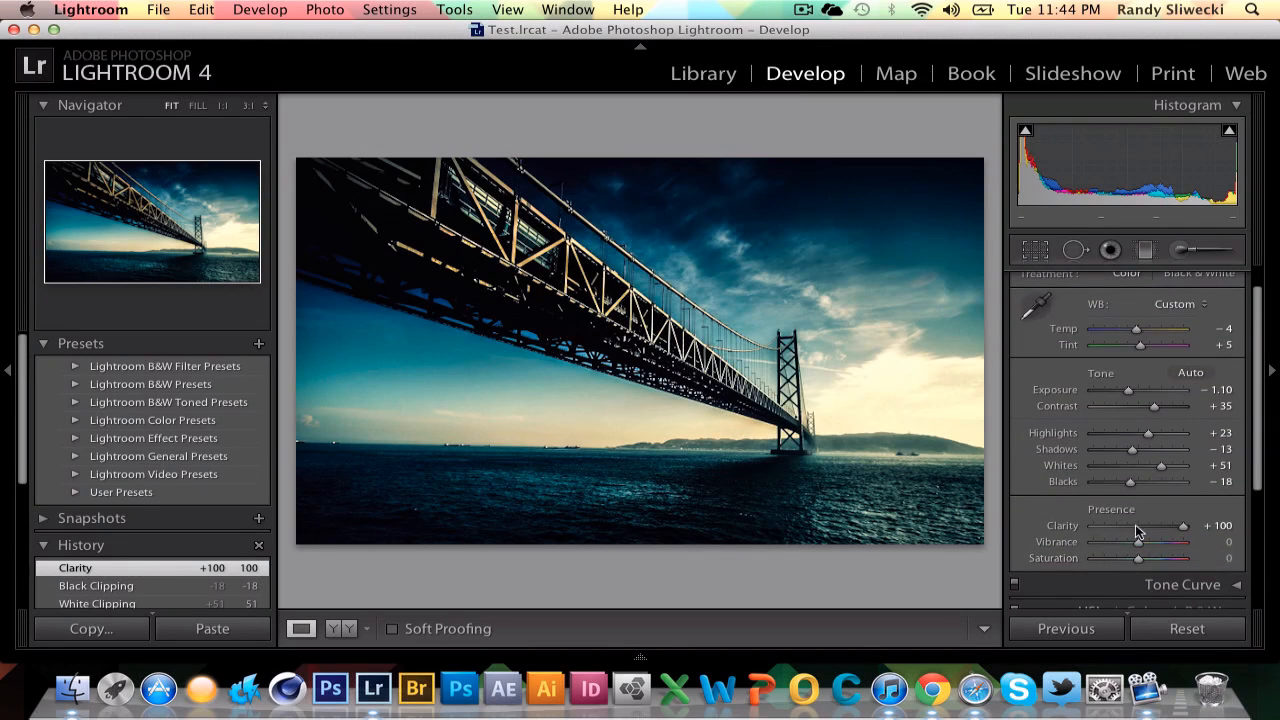
{"action": "scroll", "coordinate": [1135, 524], "scroll_direction": "down", "scroll_amount": 3}
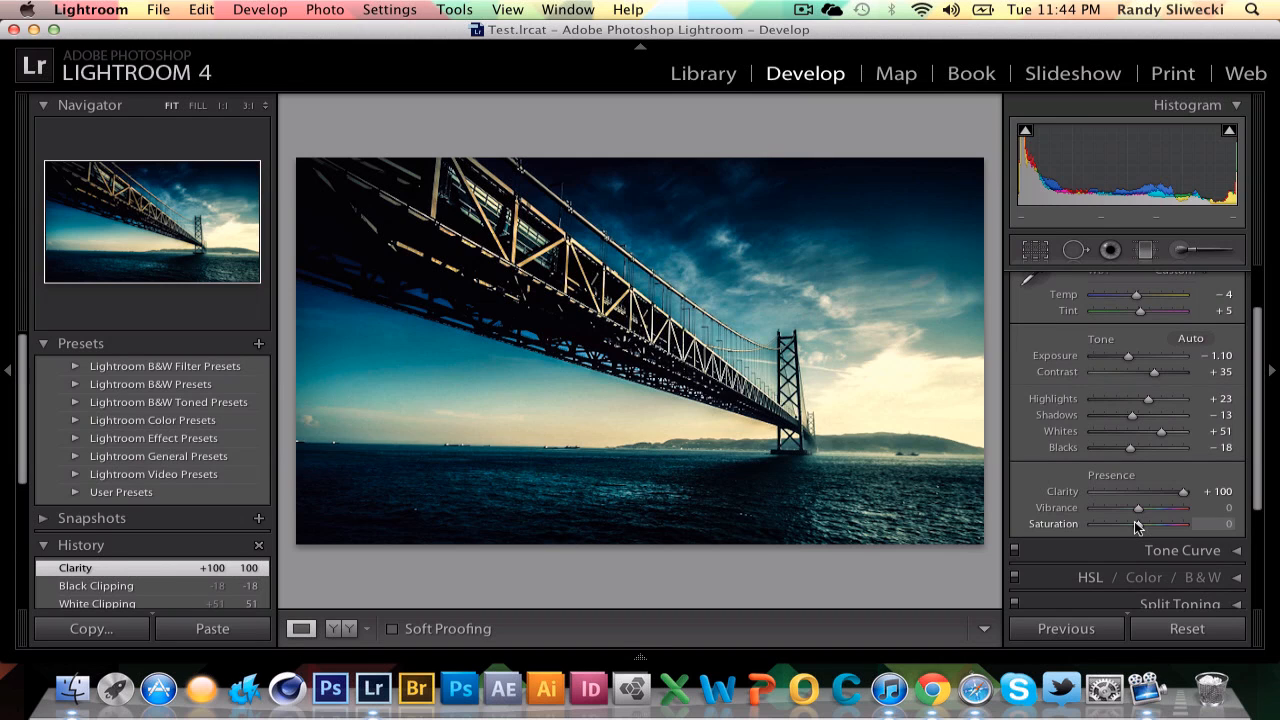
{"action": "scroll", "coordinate": [1135, 524], "scroll_direction": "down", "scroll_amount": 5}
{"action": "scroll", "coordinate": [1150, 420], "scroll_direction": "up", "scroll_amount": 12}
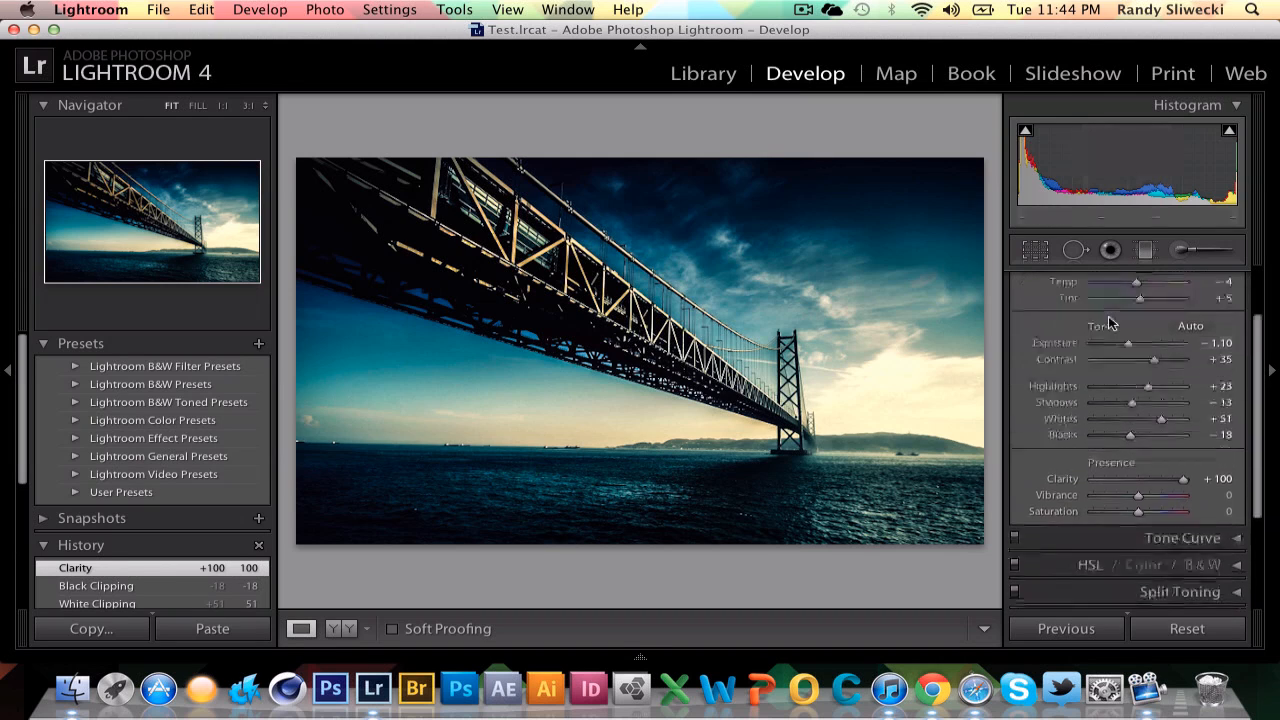
{"action": "left_click", "coordinate": [1208, 281]}
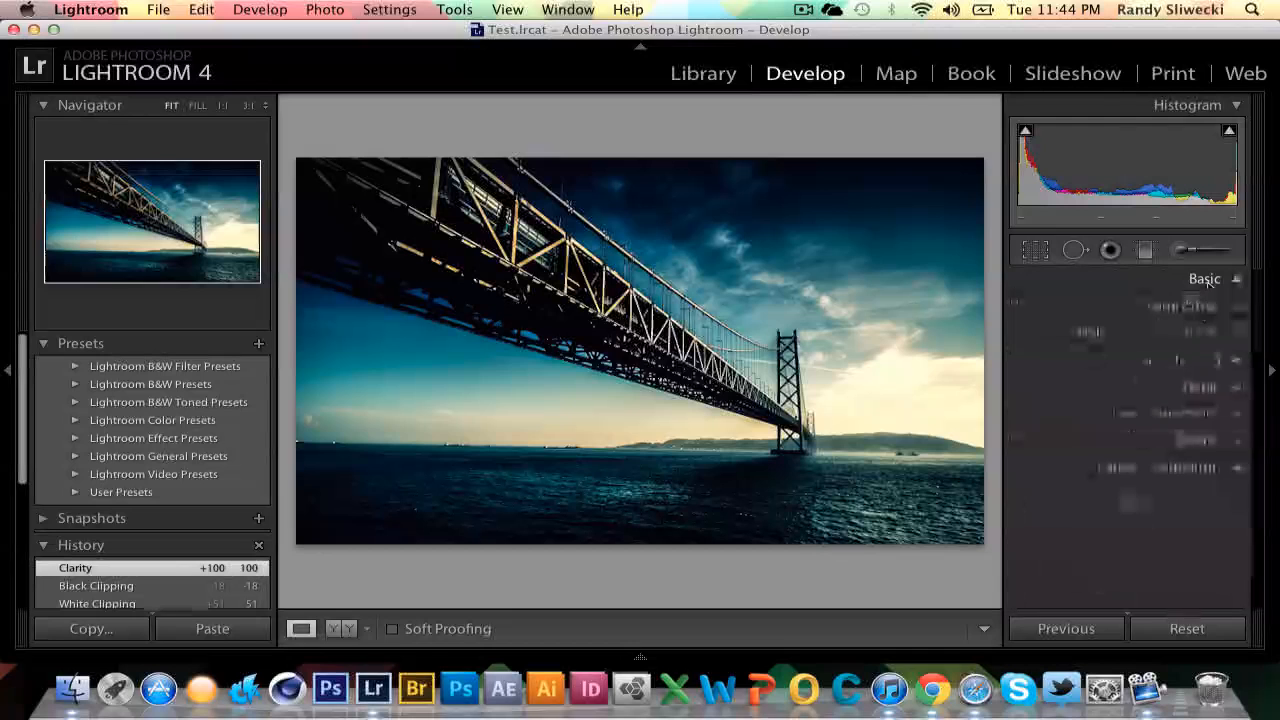
{"action": "left_click", "coordinate": [1173, 306]}
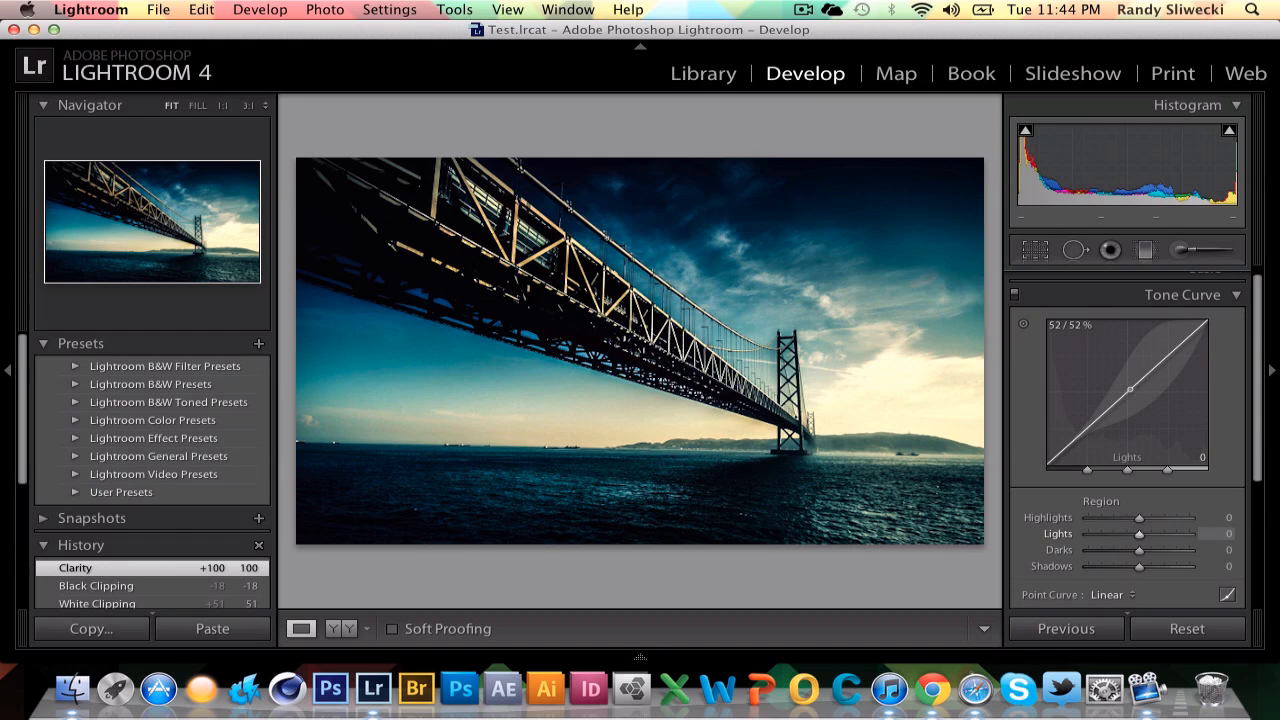
{"action": "mouse_move", "coordinate": [1130, 389]}
{"action": "left_mouse_down"}
{"action": "mouse_move", "coordinate": [1130, 412]}
{"action": "mouse_move", "coordinate": [1128, 375]}
{"action": "left_mouse_up"}
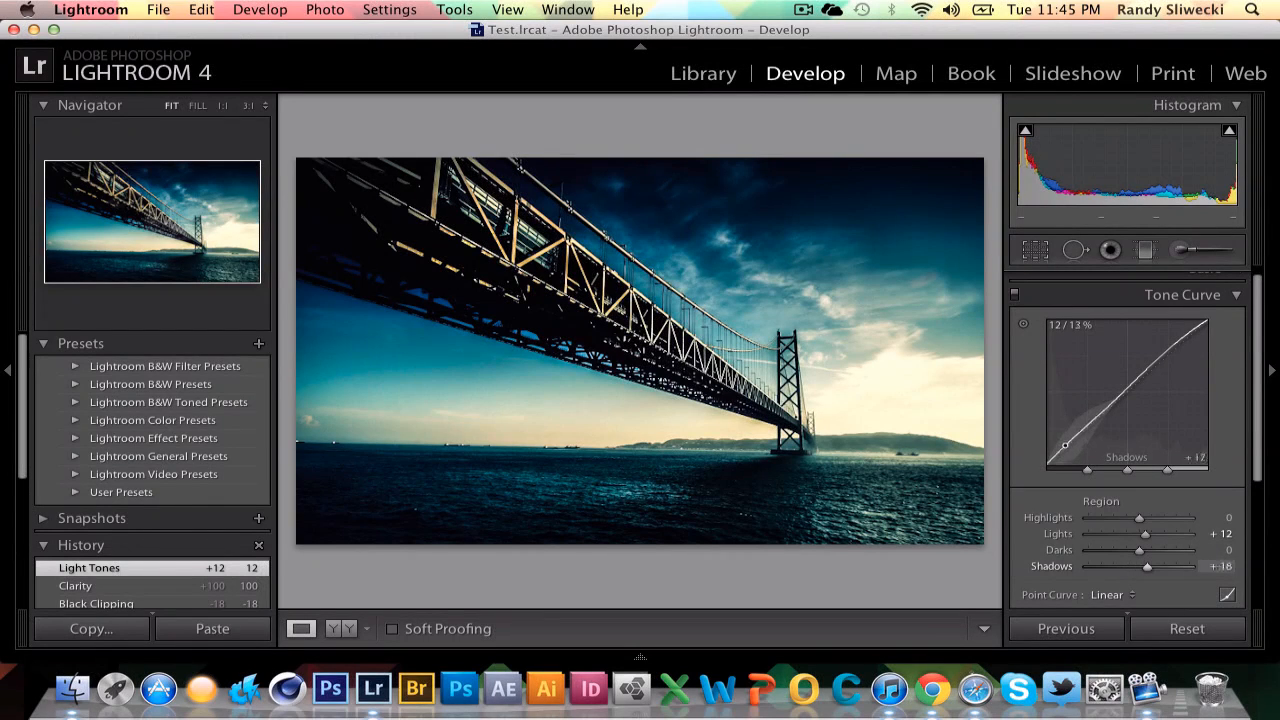
{"action": "left_click_drag", "start_coordinate": [1064, 451], "coordinate": [1108, 408]}
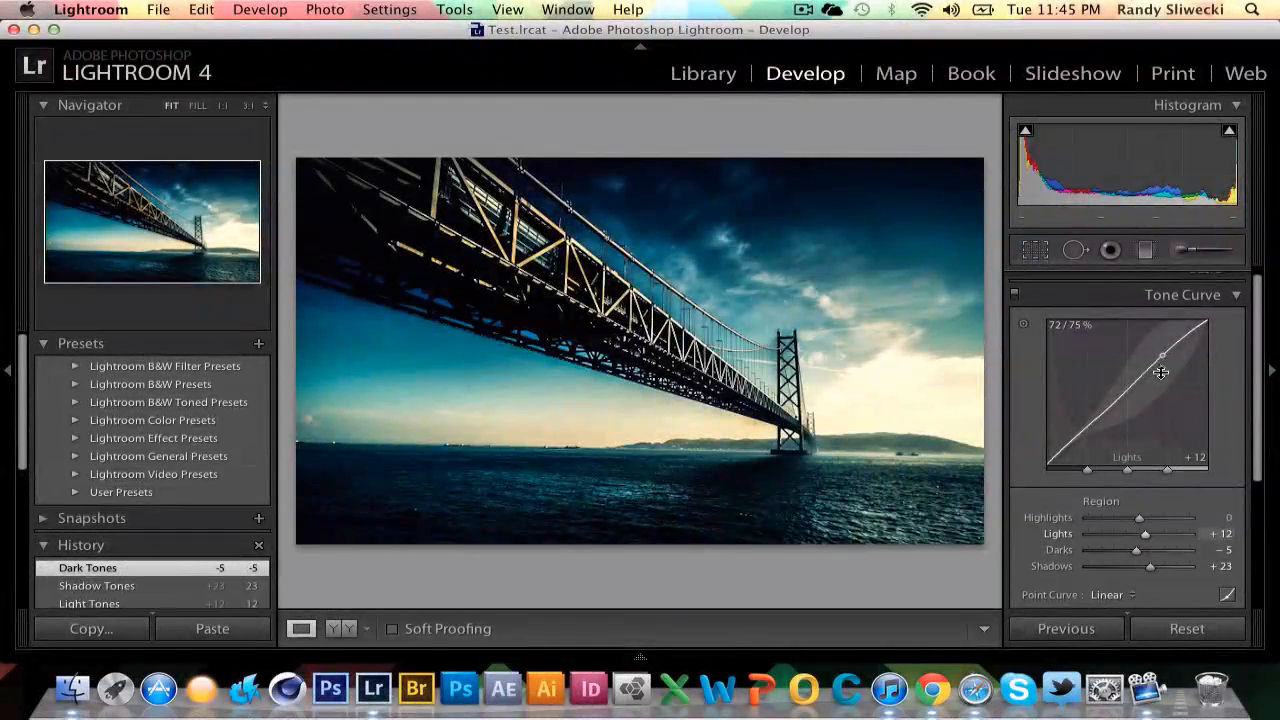
{"action": "left_click_drag", "start_coordinate": [1160, 371], "coordinate": [1191, 337]}
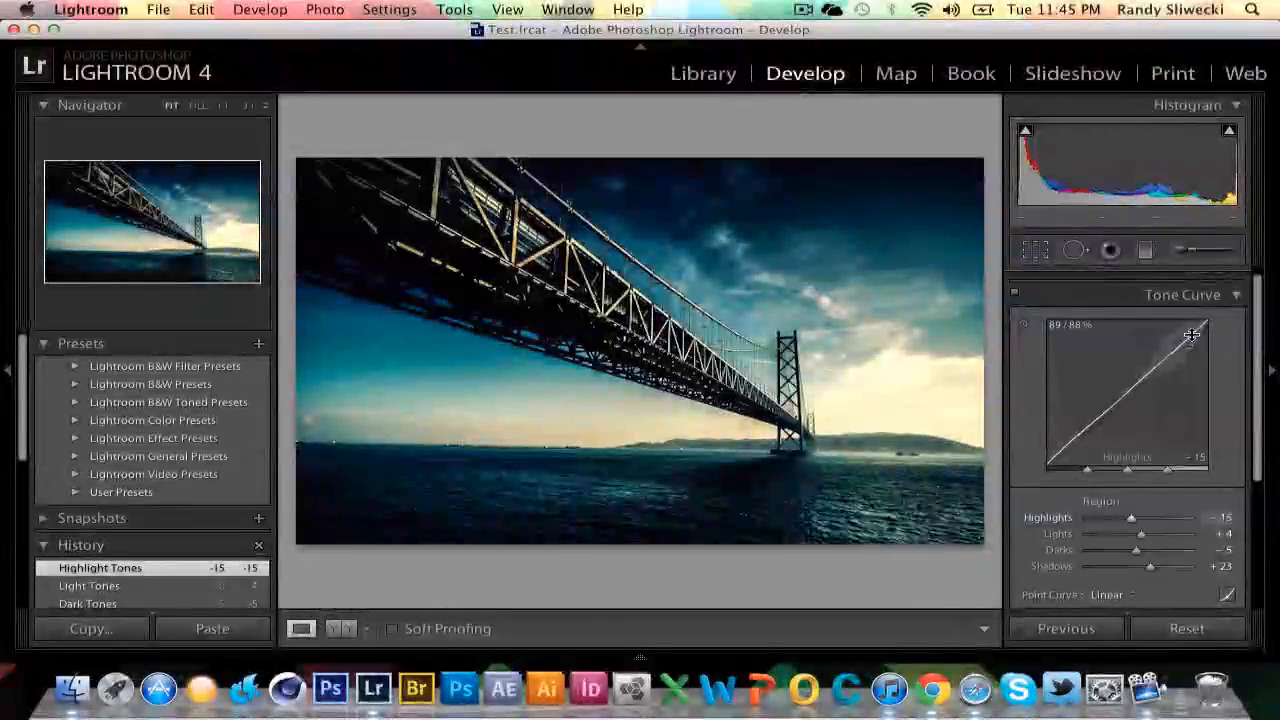
{"action": "left_click", "coordinate": [1160, 295]}
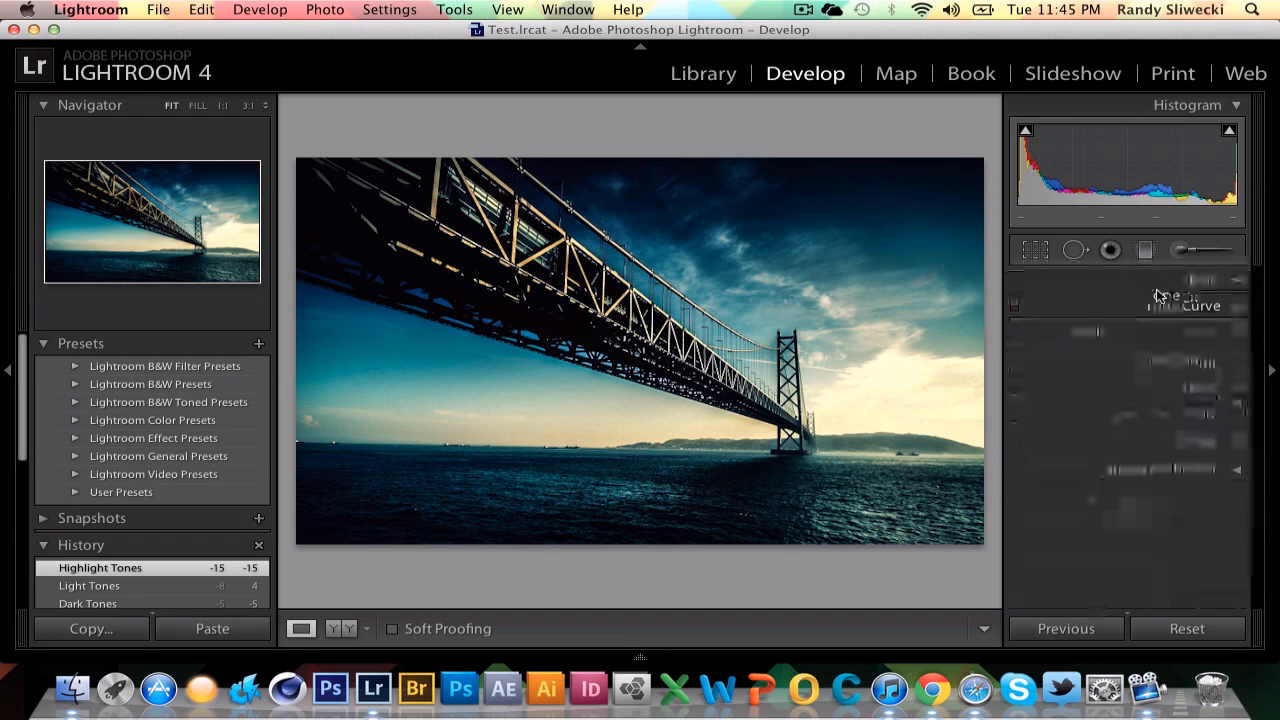
{"action": "left_click", "coordinate": [1143, 333]}
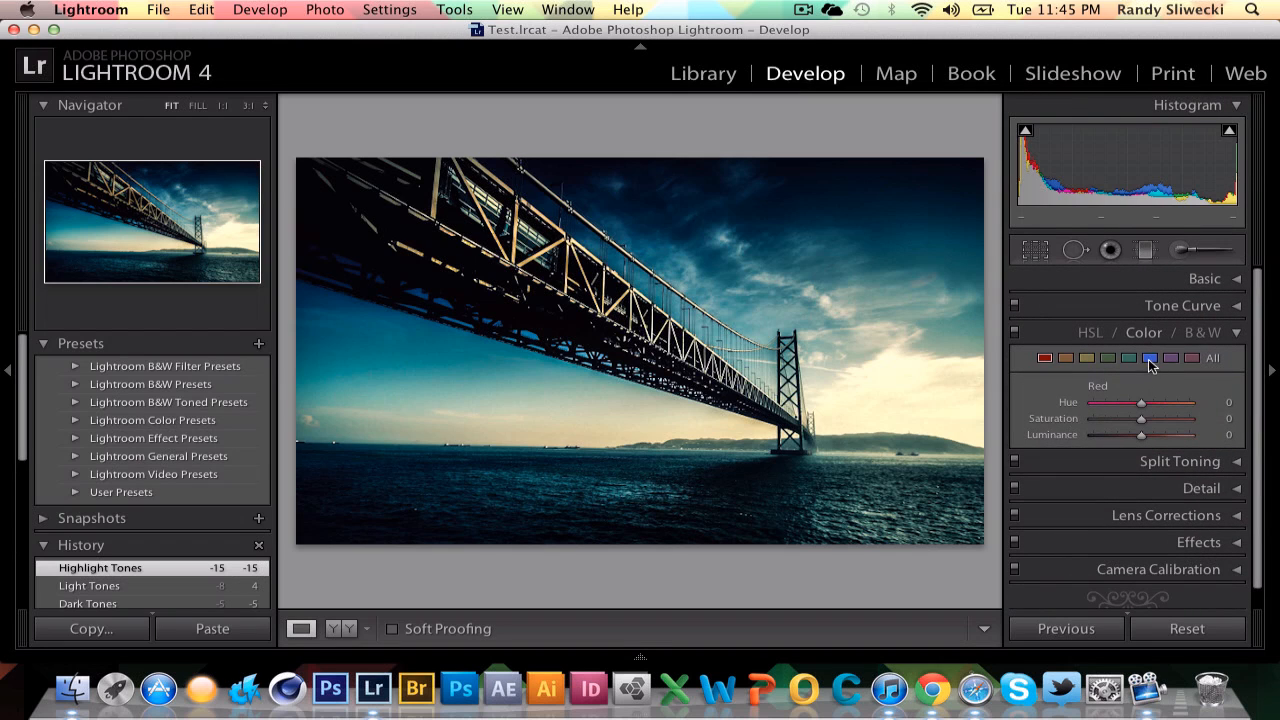
{"action": "left_click", "coordinate": [1056, 339]}
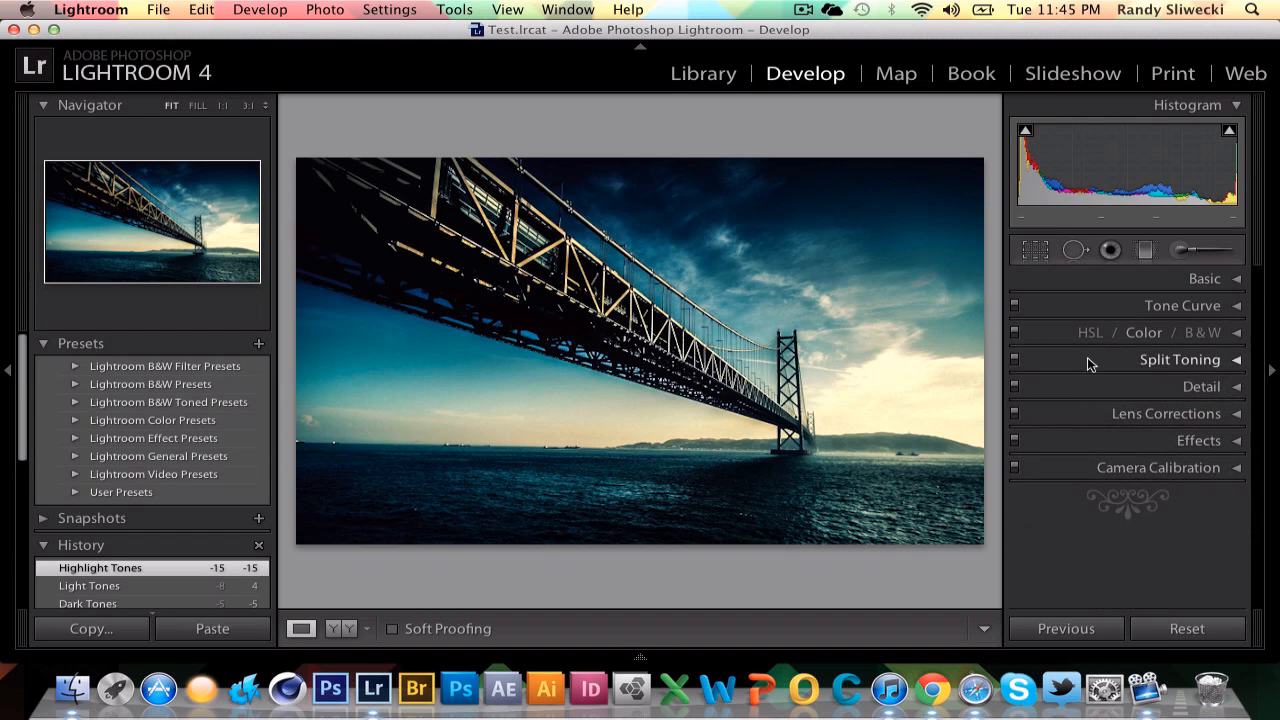
{"action": "left_click", "coordinate": [1088, 360]}
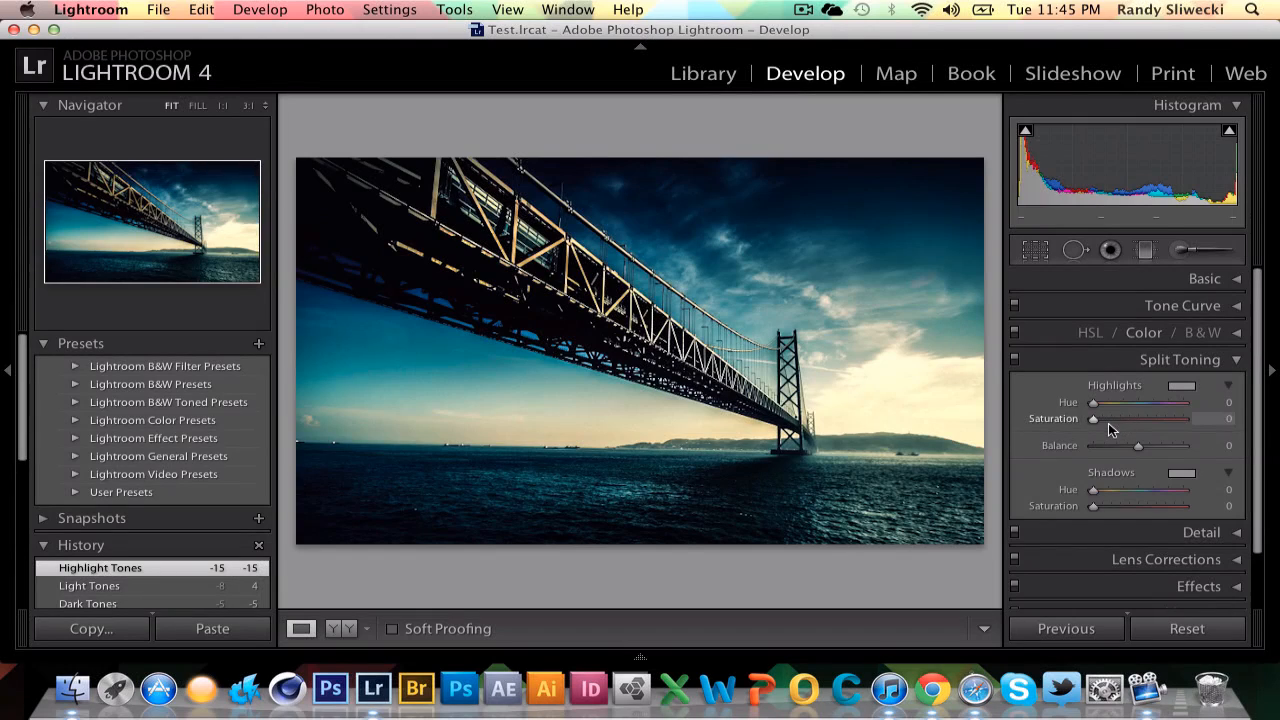
{"action": "left_click", "coordinate": [1108, 362]}
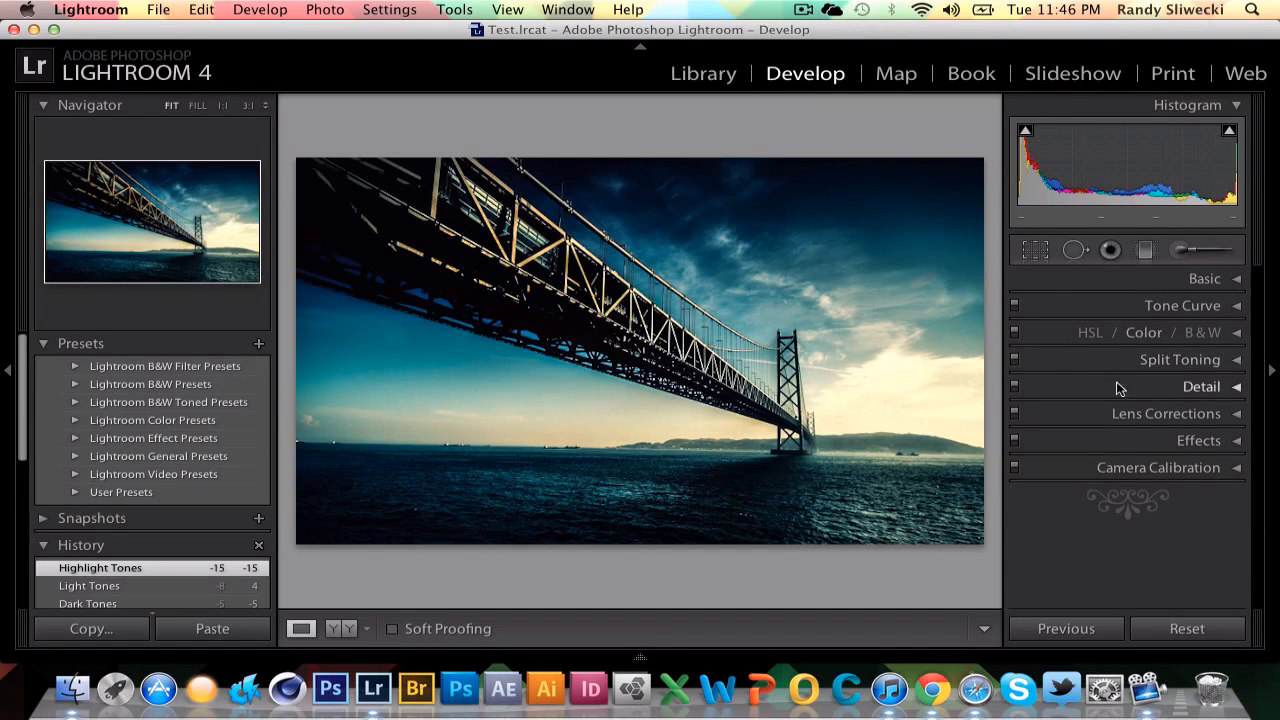
In the Detail panel, set the Sharpening Amount to 150 and raise the Radius.
{"action": "left_click", "coordinate": [1127, 395]}
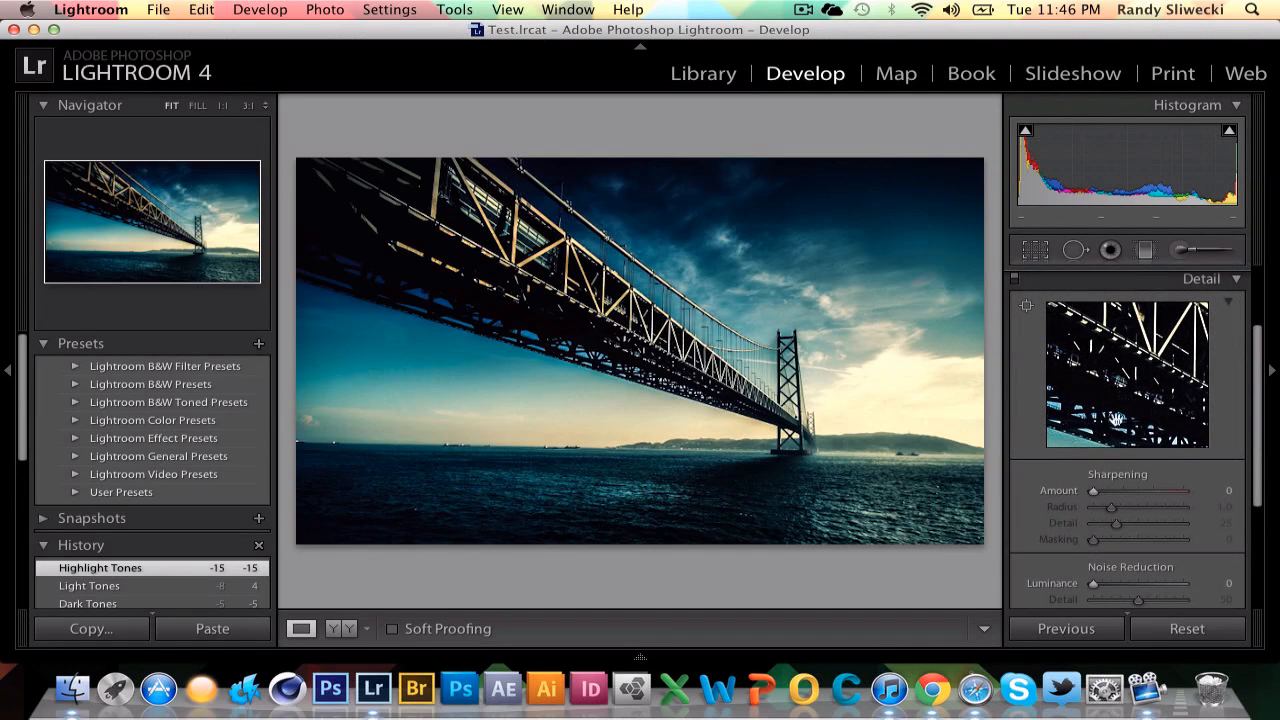
{"action": "left_click_drag", "start_coordinate": [1162, 405], "coordinate": [1041, 541]}
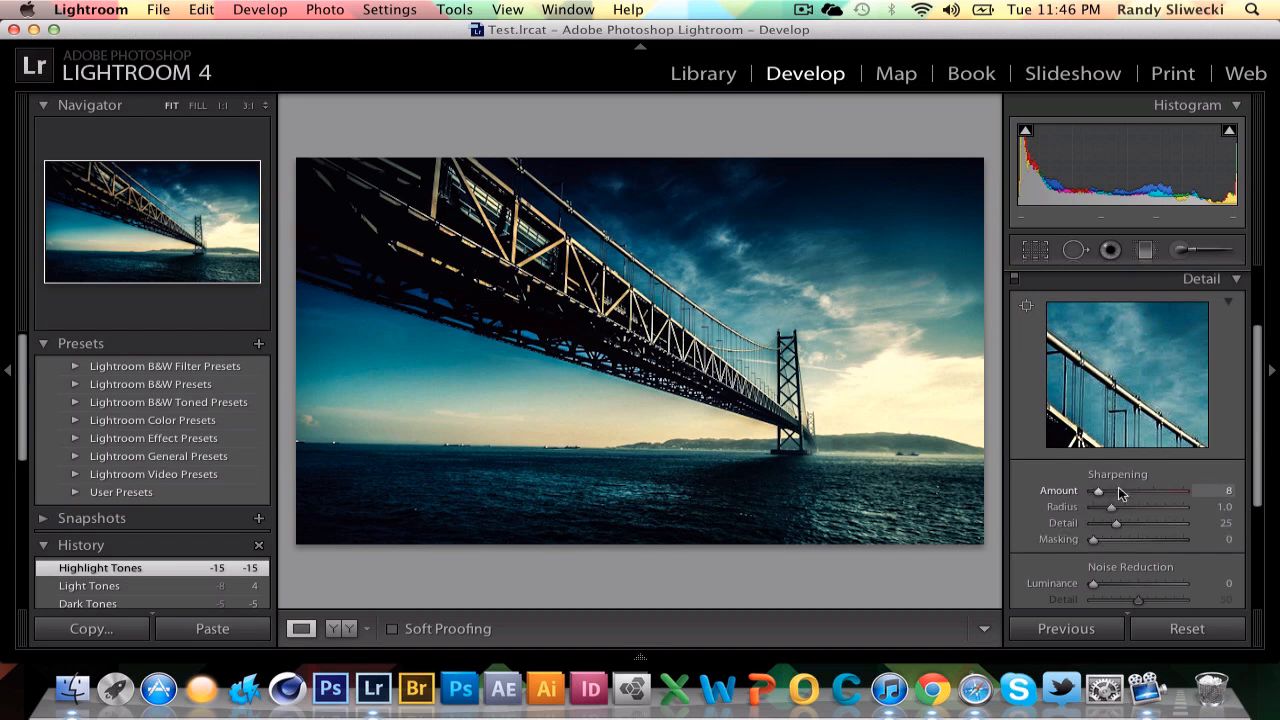
{"action": "left_click_drag", "start_coordinate": [1095, 491], "coordinate": [1167, 492]}
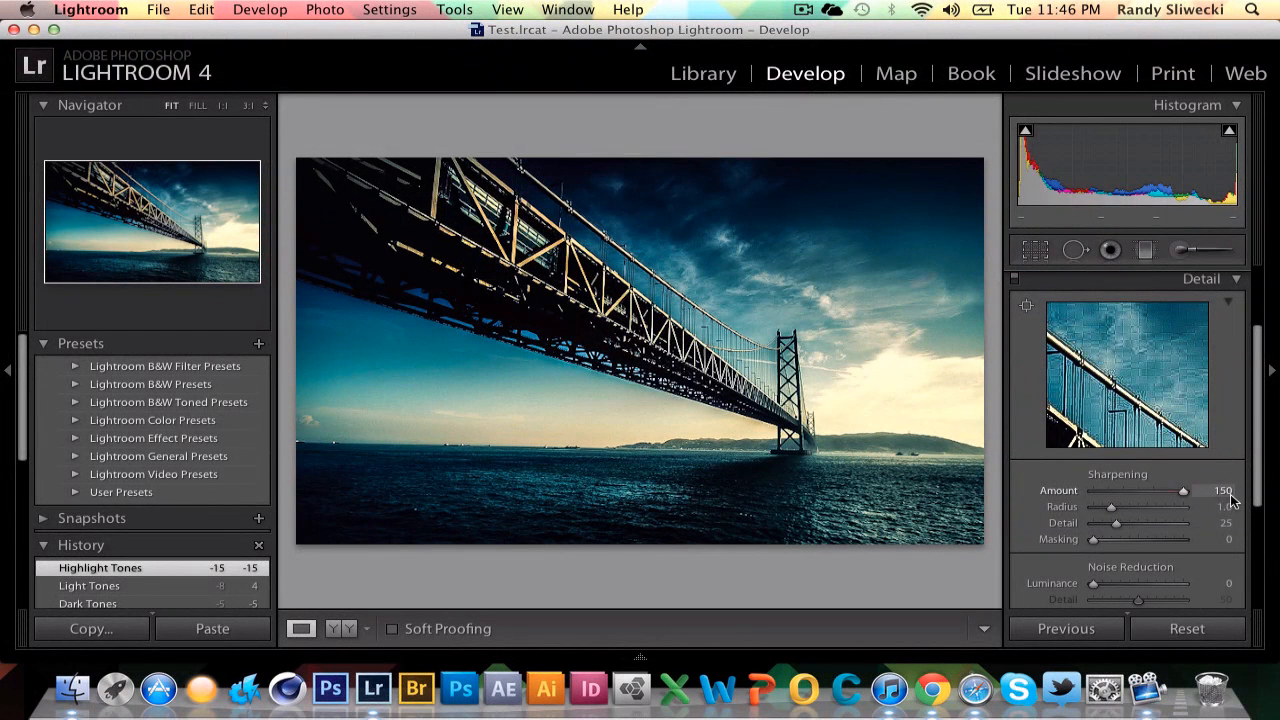
{"action": "left_click_drag", "start_coordinate": [1029, 497], "coordinate": [1205, 519]}
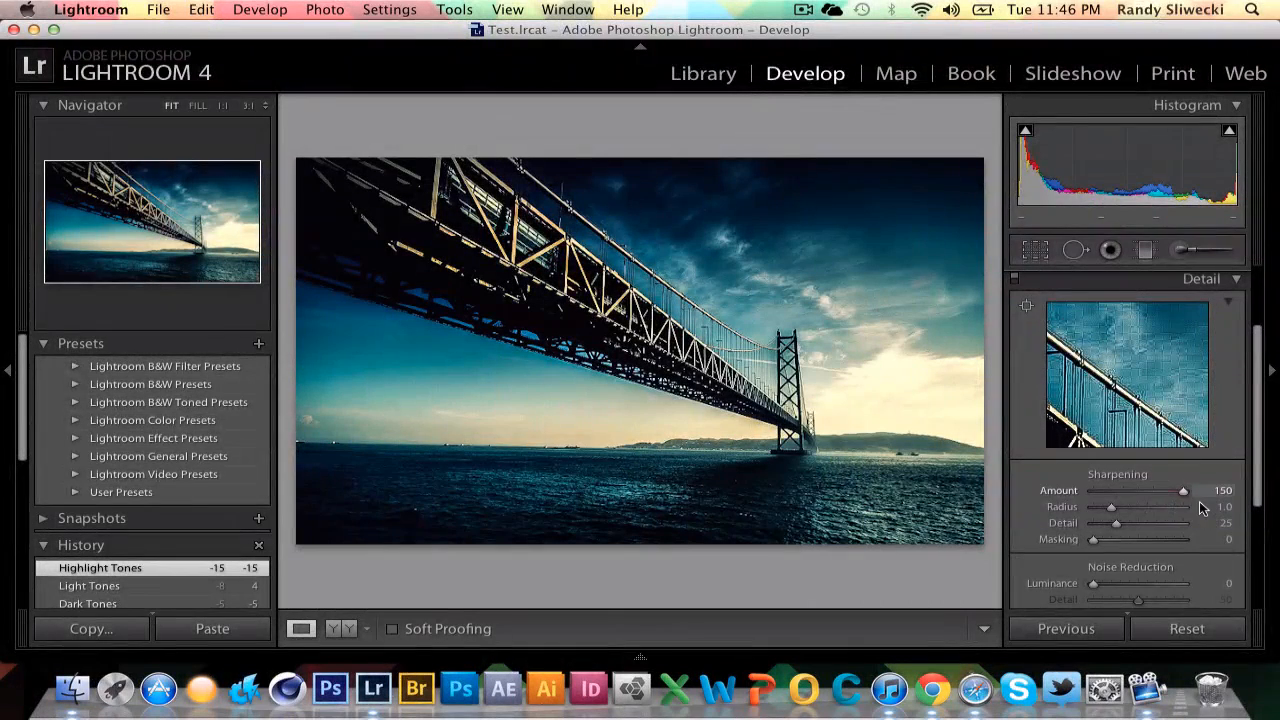
{"action": "left_click", "coordinate": [1199, 501]}
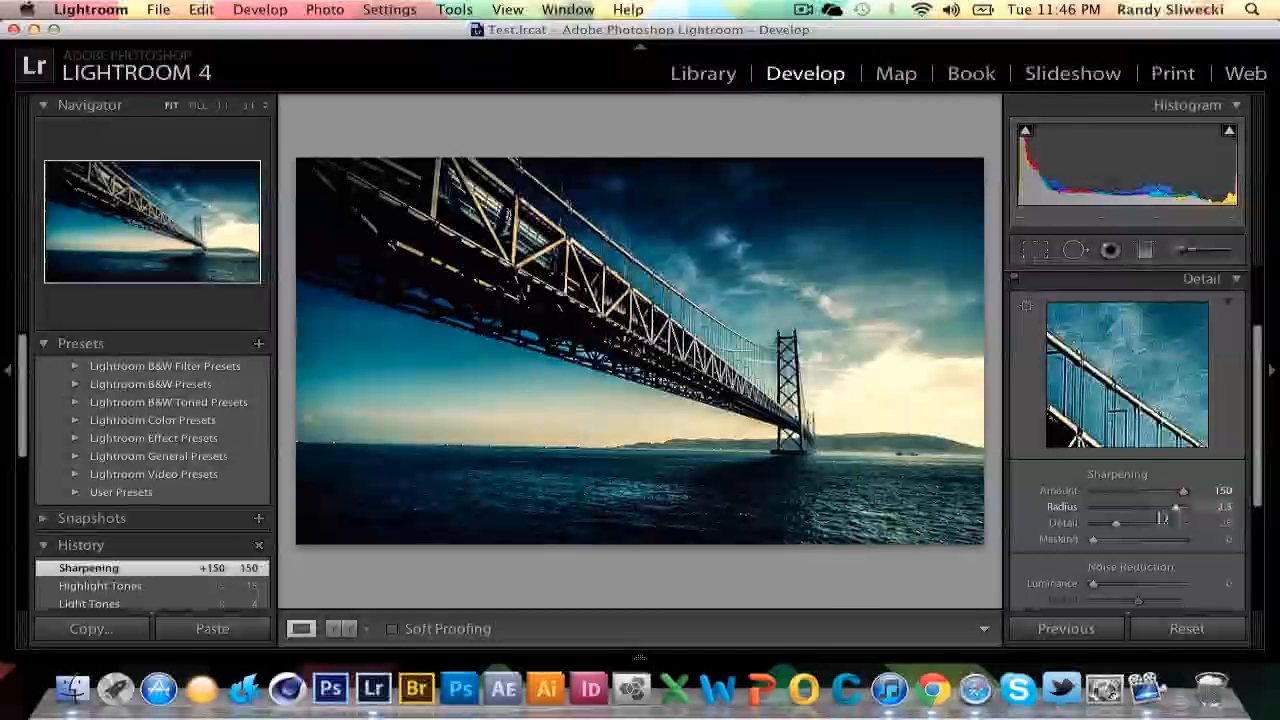
Set the Sharpening Radius to 2.6, Detail to 0 and Masking to 61.
{"action": "left_click_drag", "start_coordinate": [1110, 507], "coordinate": [1093, 507]}
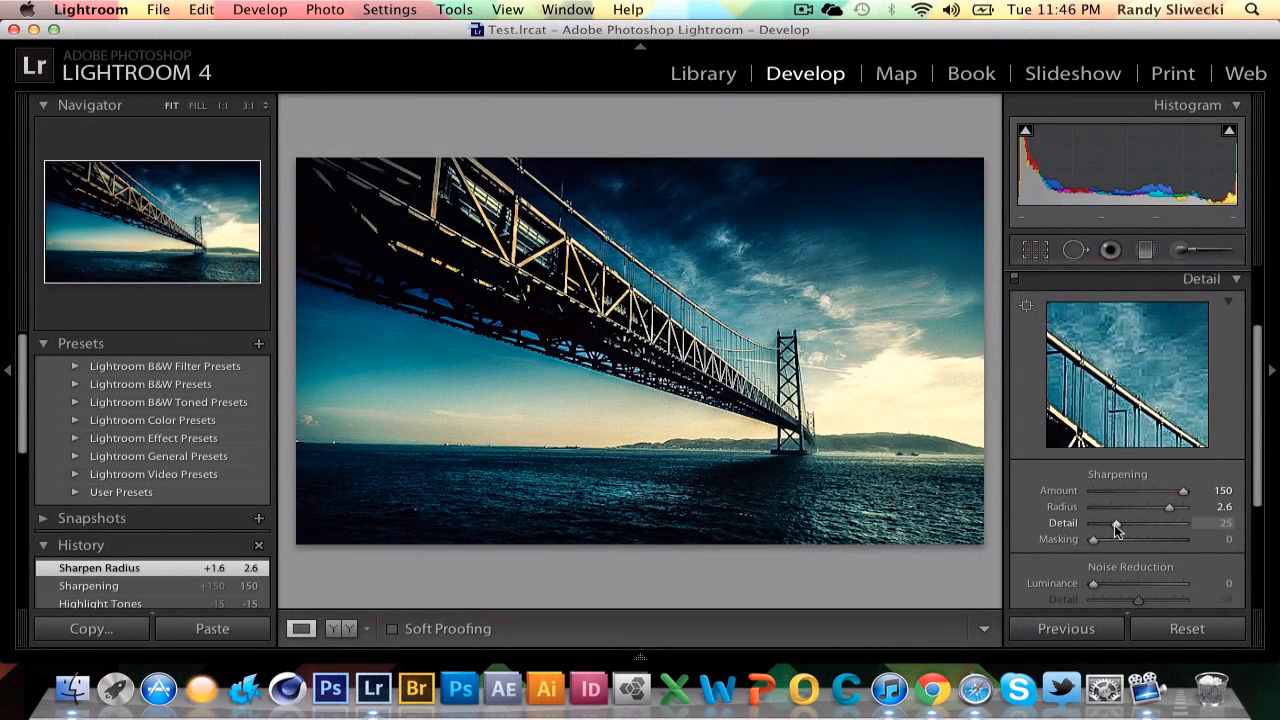
{"action": "mouse_move", "coordinate": [1115, 524]}
{"action": "left_mouse_down"}
{"action": "mouse_move", "coordinate": [1066, 522]}
{"action": "mouse_move", "coordinate": [1180, 526]}
{"action": "mouse_move", "coordinate": [1171, 514]}
{"action": "mouse_move", "coordinate": [1094, 523]}
{"action": "left_mouse_up"}
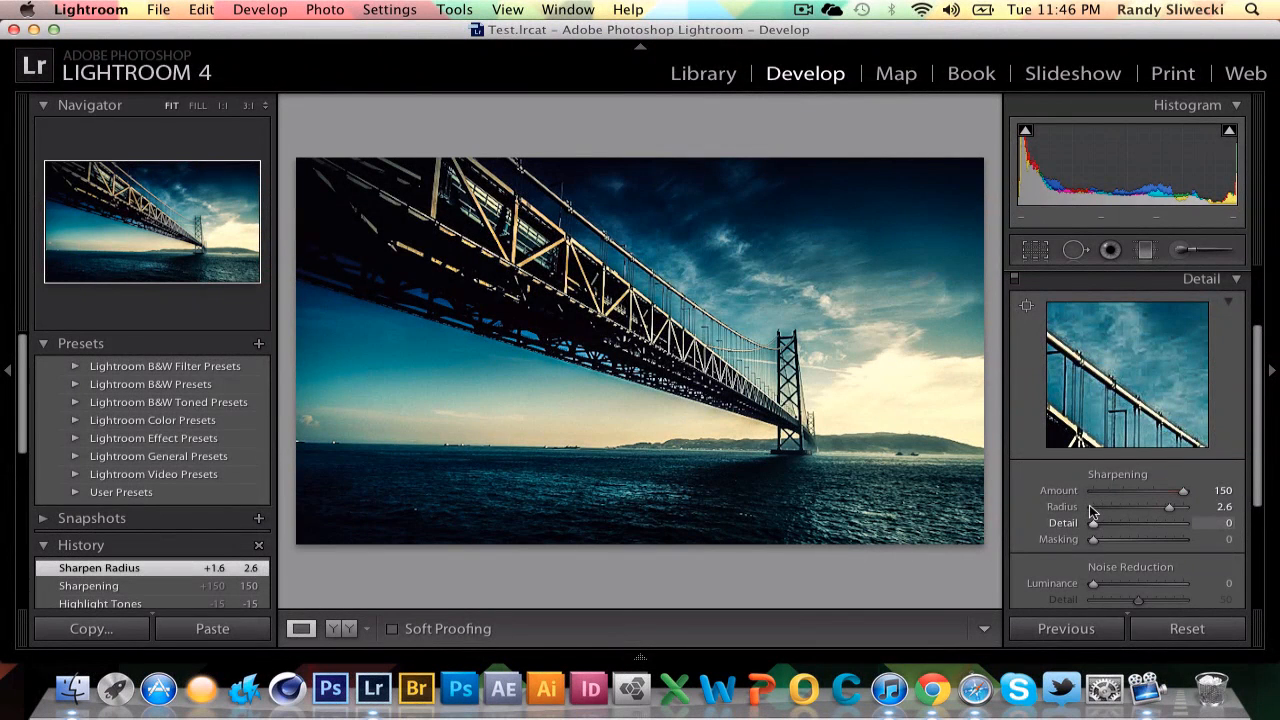
{"action": "left_click_drag", "start_coordinate": [1093, 540], "coordinate": [1147, 545]}
Set Noise Reduction Luminance to 55 and Color to 42.
{"action": "scroll", "coordinate": [1140, 500], "scroll_direction": "down", "scroll_amount": 3}
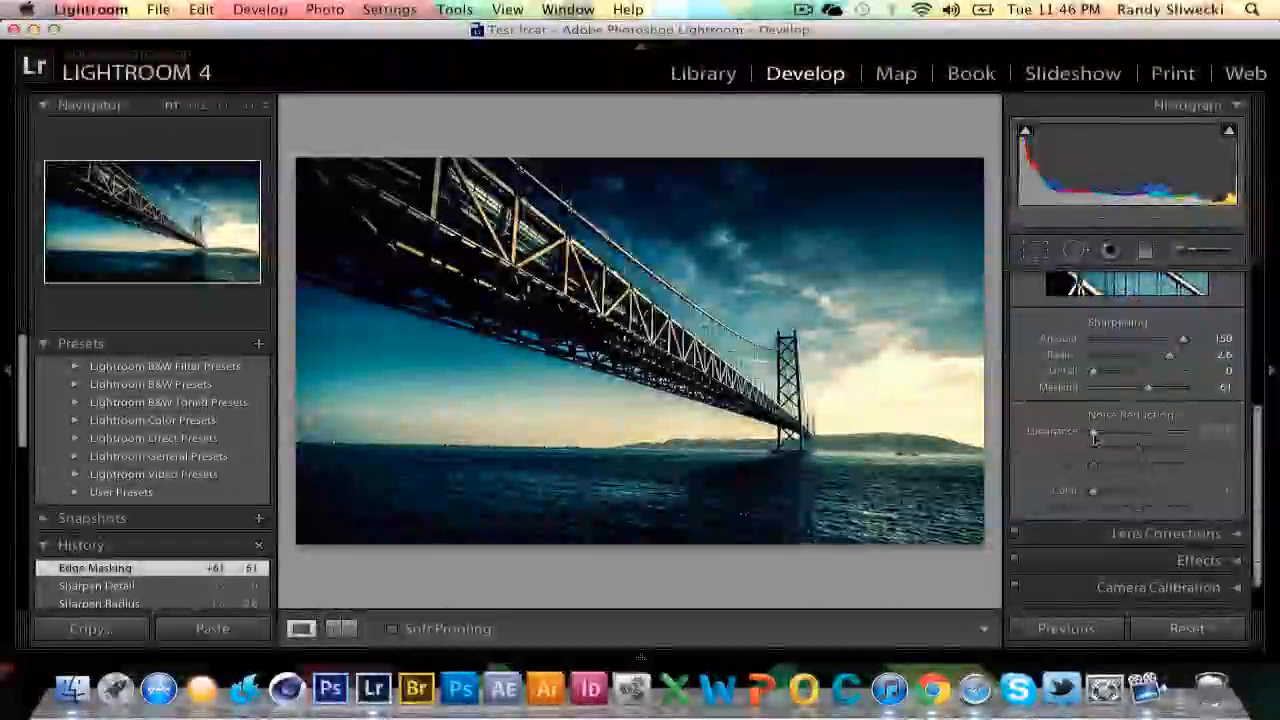
{"action": "left_click_drag", "start_coordinate": [1095, 432], "coordinate": [1201, 447]}
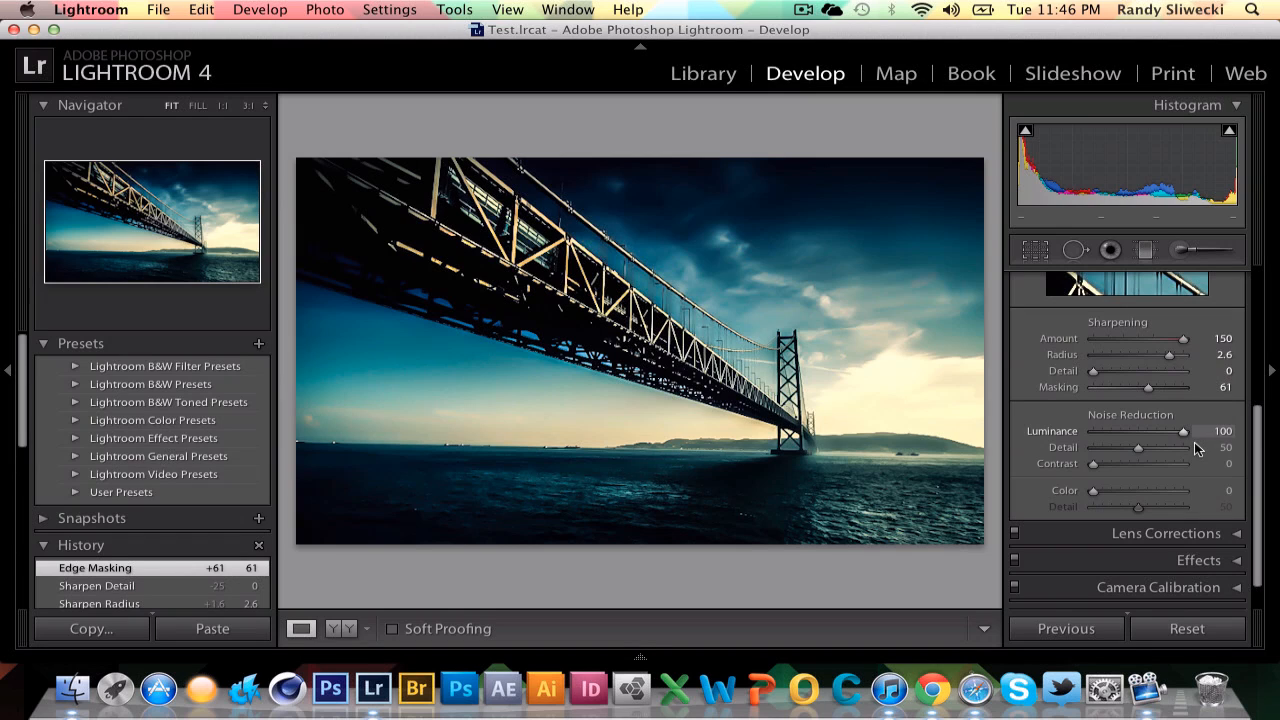
{"action": "left_click_drag", "start_coordinate": [1195, 444], "coordinate": [1142, 439]}
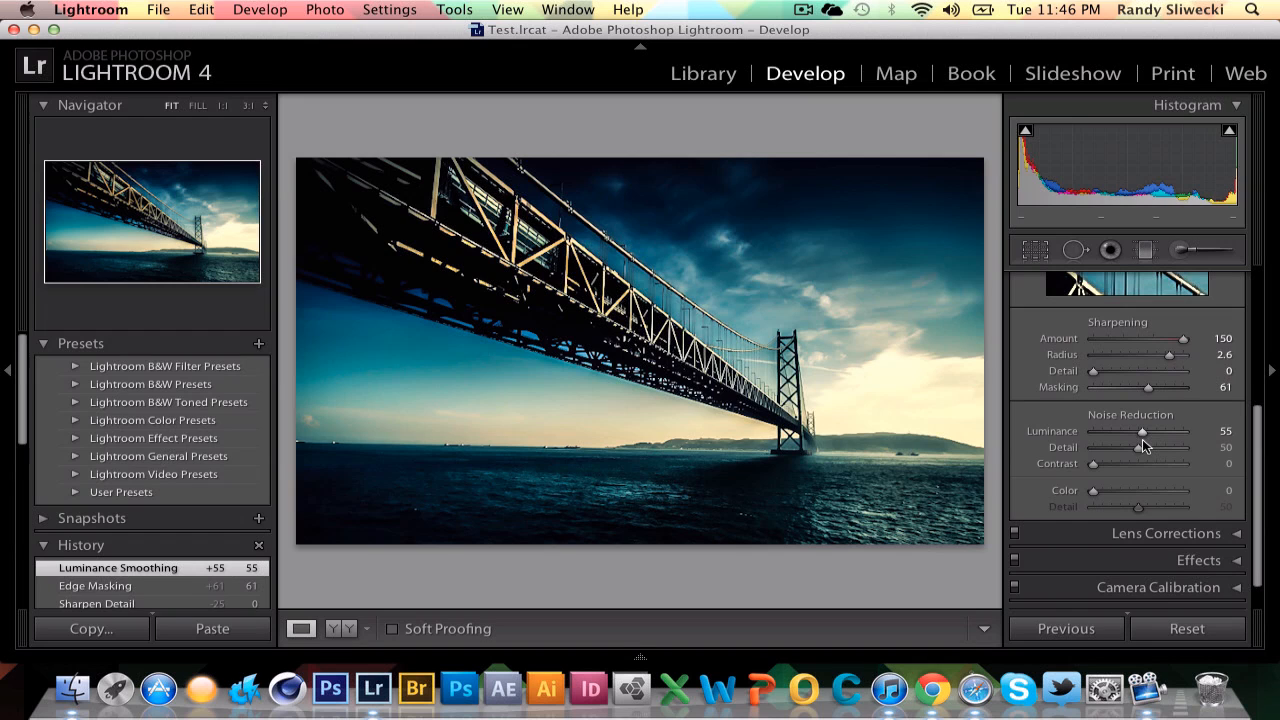
{"action": "scroll", "coordinate": [1142, 439], "scroll_direction": "down", "scroll_amount": 1}
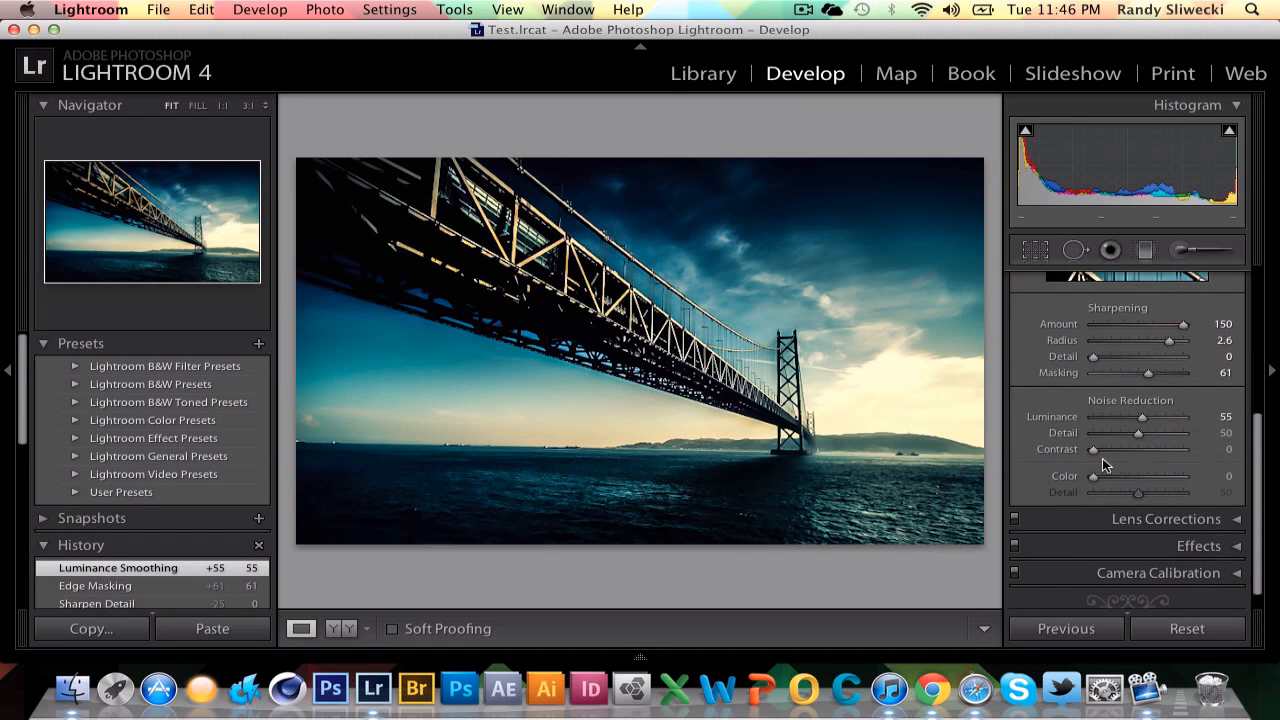
{"action": "mouse_move", "coordinate": [1099, 455]}
{"action": "left_mouse_down"}
{"action": "mouse_move", "coordinate": [1155, 451]}
{"action": "mouse_move", "coordinate": [1077, 445]}
{"action": "left_mouse_up"}
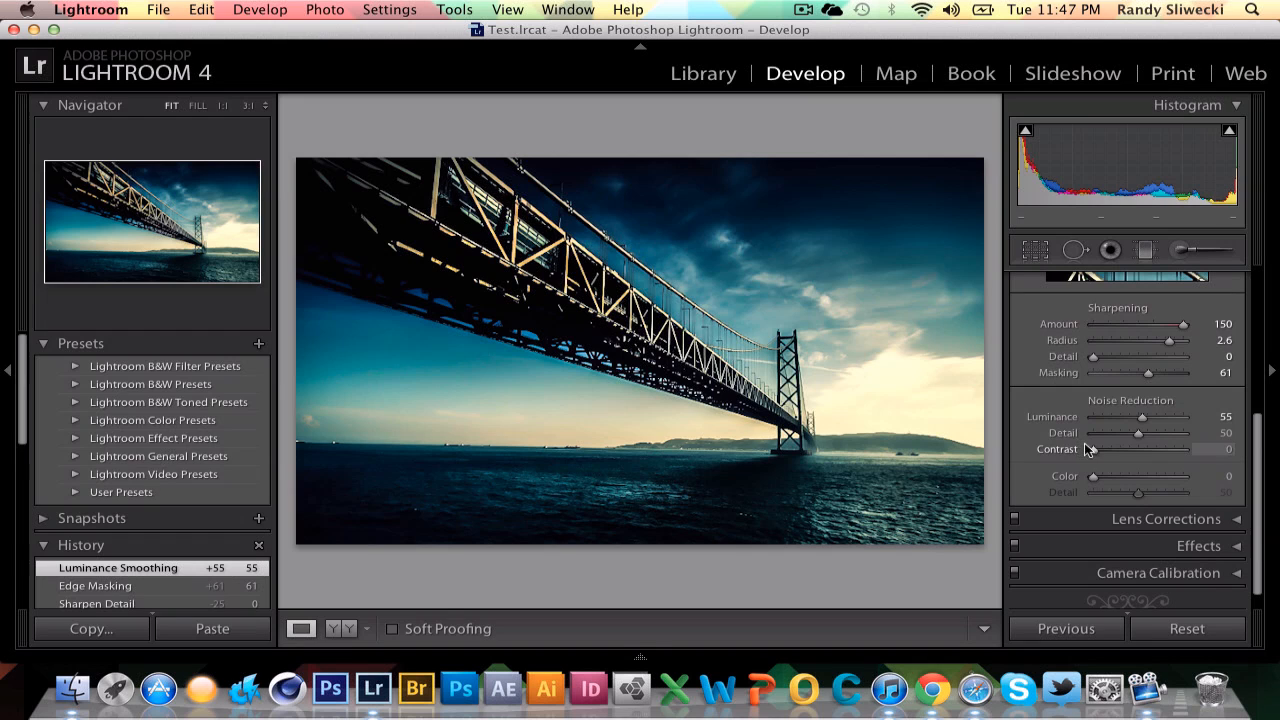
{"action": "left_click_drag", "start_coordinate": [1093, 481], "coordinate": [1129, 479]}
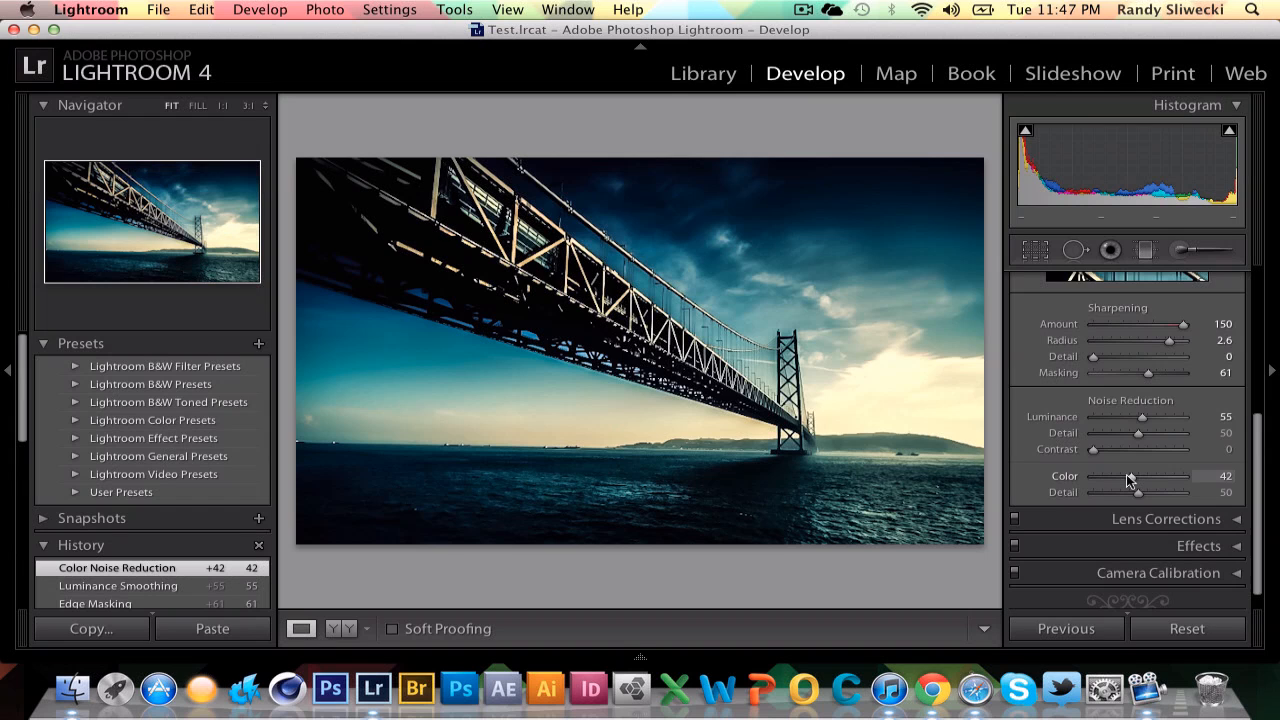
Collapse the Detail panel, open Lens Corrections and enable profile corrections.
{"action": "scroll", "coordinate": [1128, 478], "scroll_direction": "up", "scroll_amount": 8}
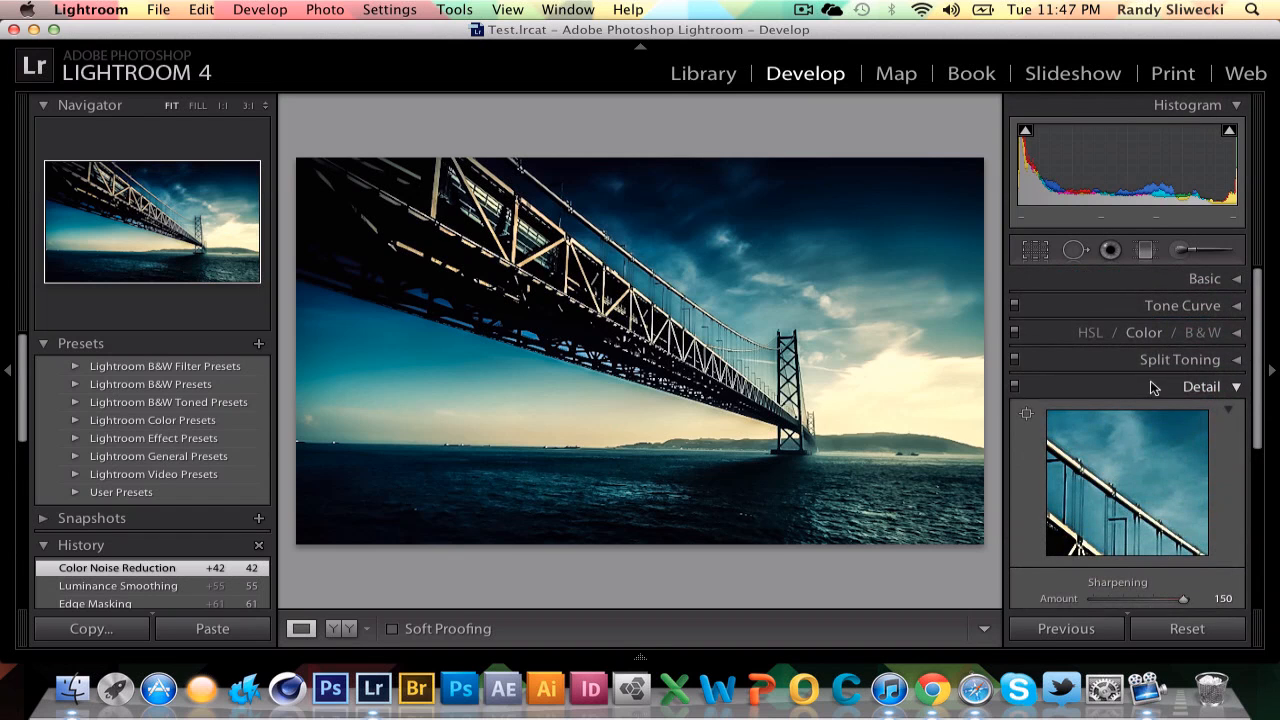
{"action": "left_click", "coordinate": [1151, 383]}
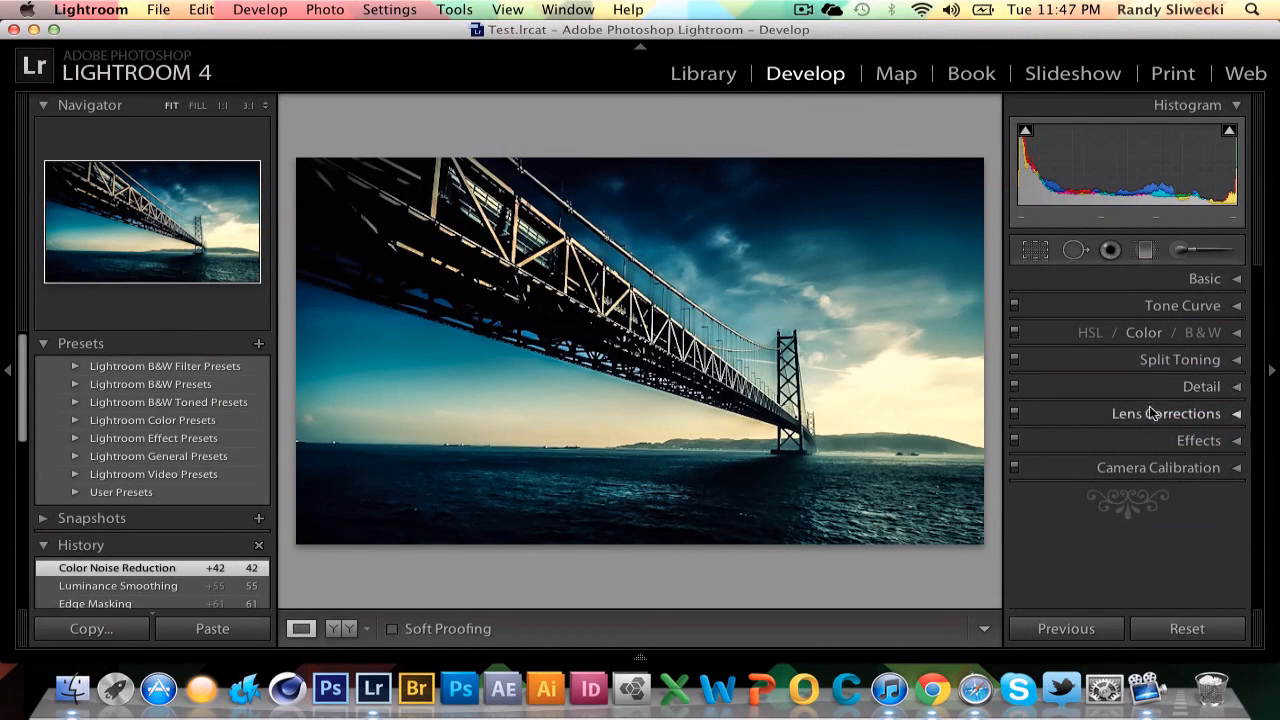
{"action": "left_click", "coordinate": [1149, 413]}
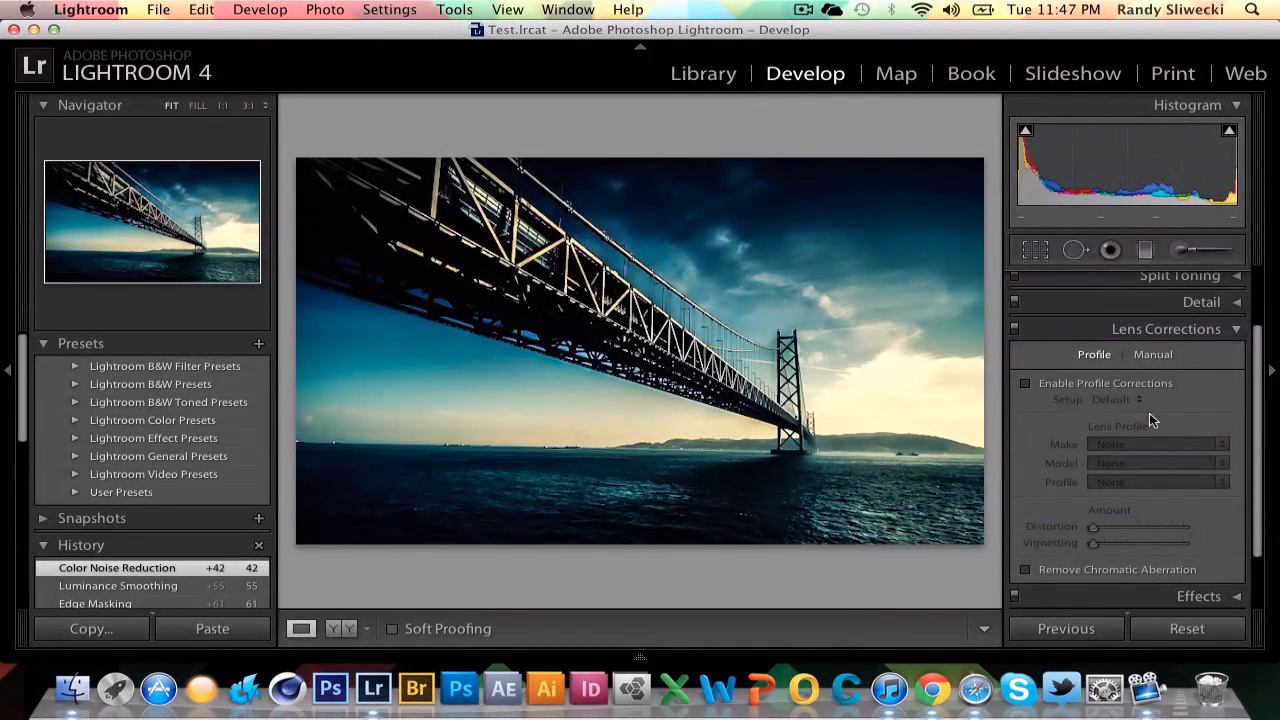
{"action": "left_click", "coordinate": [1025, 383]}
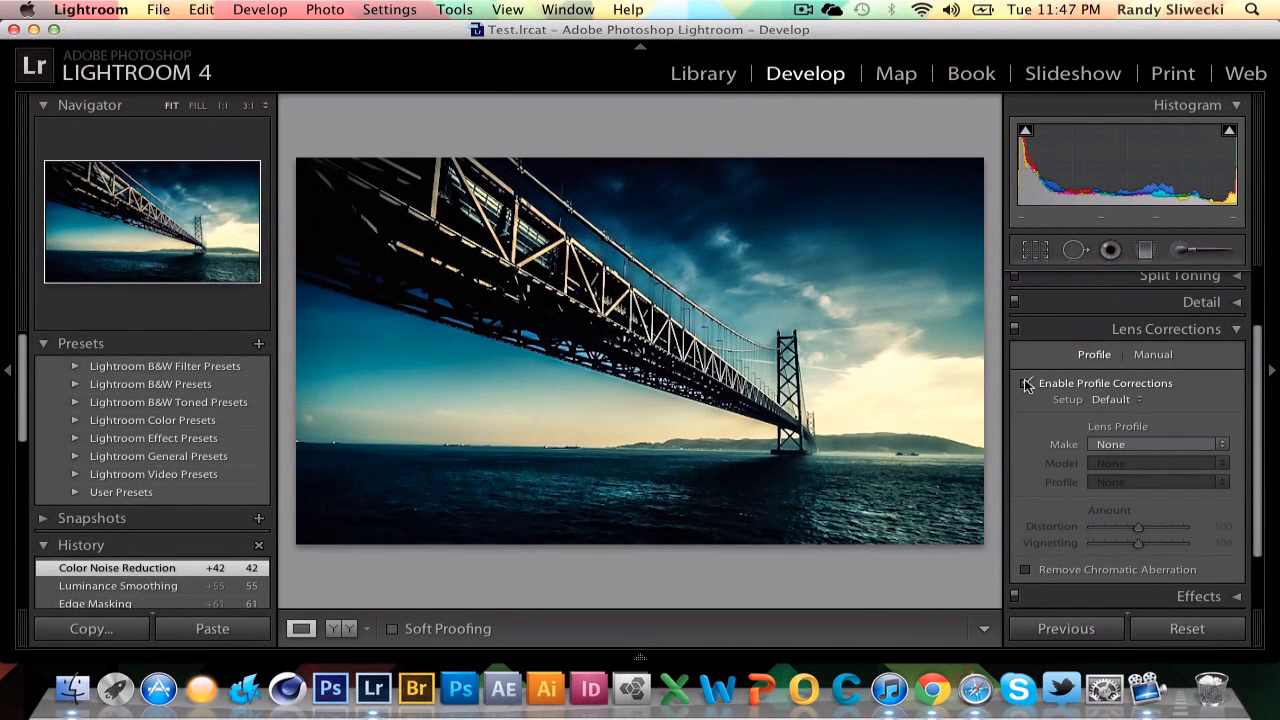
Set the lens profile to Nikon, model Nikon AF Nikkor 50mm f/1.8D, then collapse Lens Corrections.
{"action": "left_click", "coordinate": [1120, 444]}
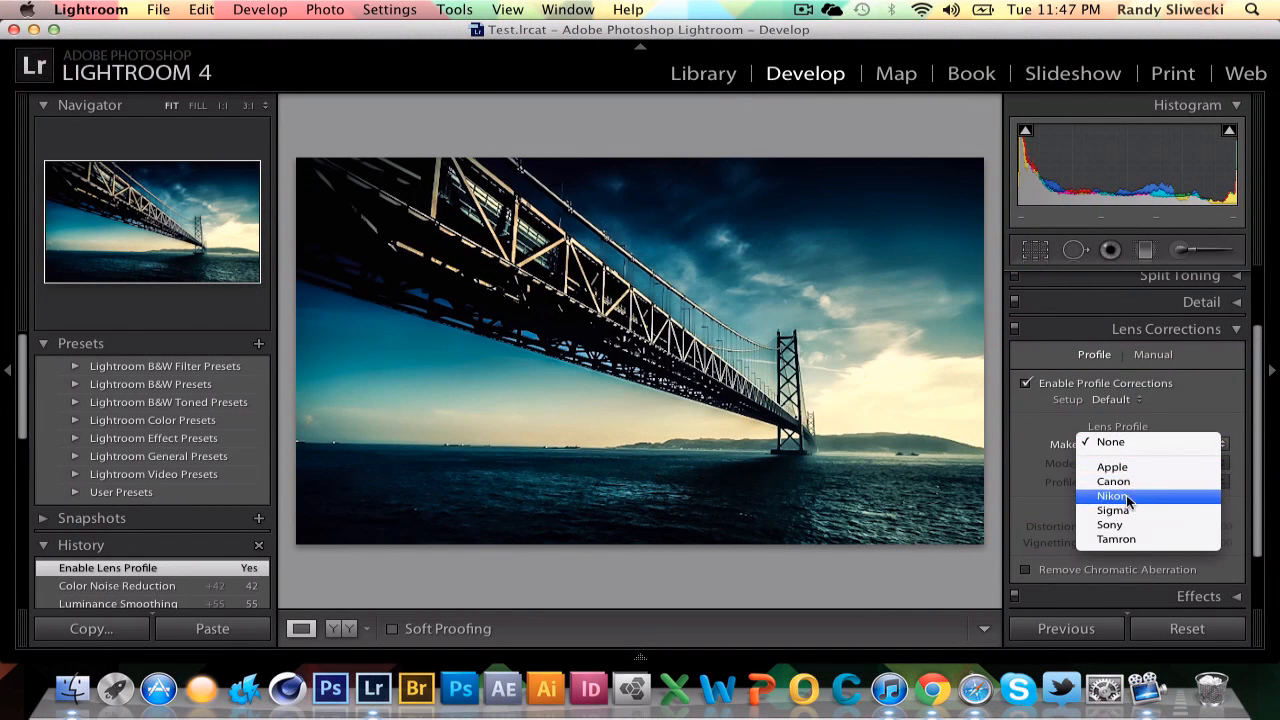
{"action": "left_click", "coordinate": [1113, 496]}
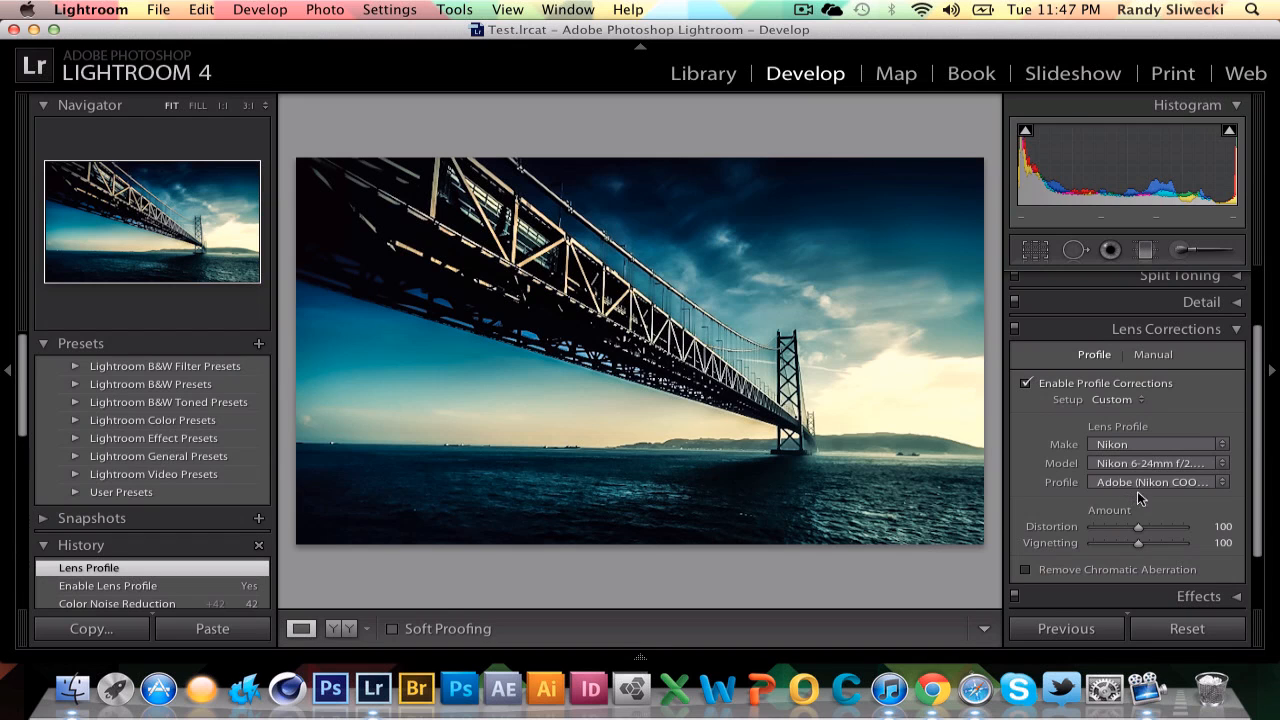
{"action": "left_click", "coordinate": [1189, 464]}
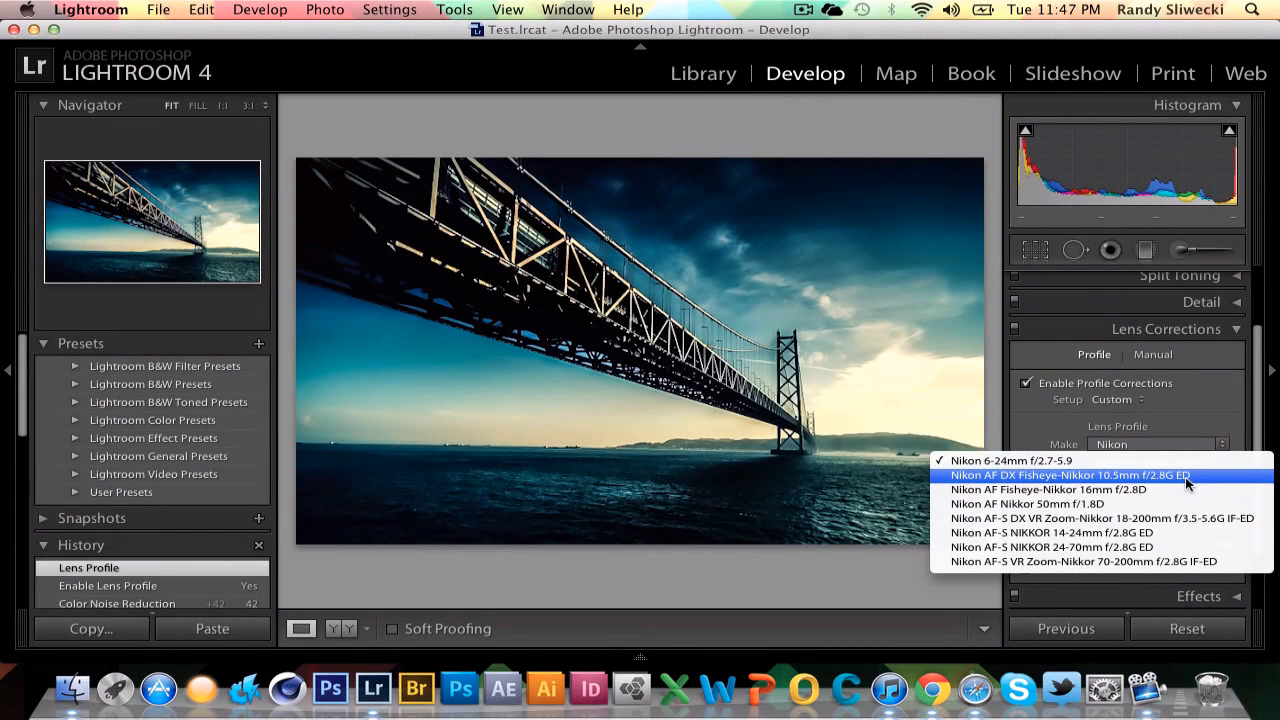
{"action": "left_click", "coordinate": [1170, 505]}
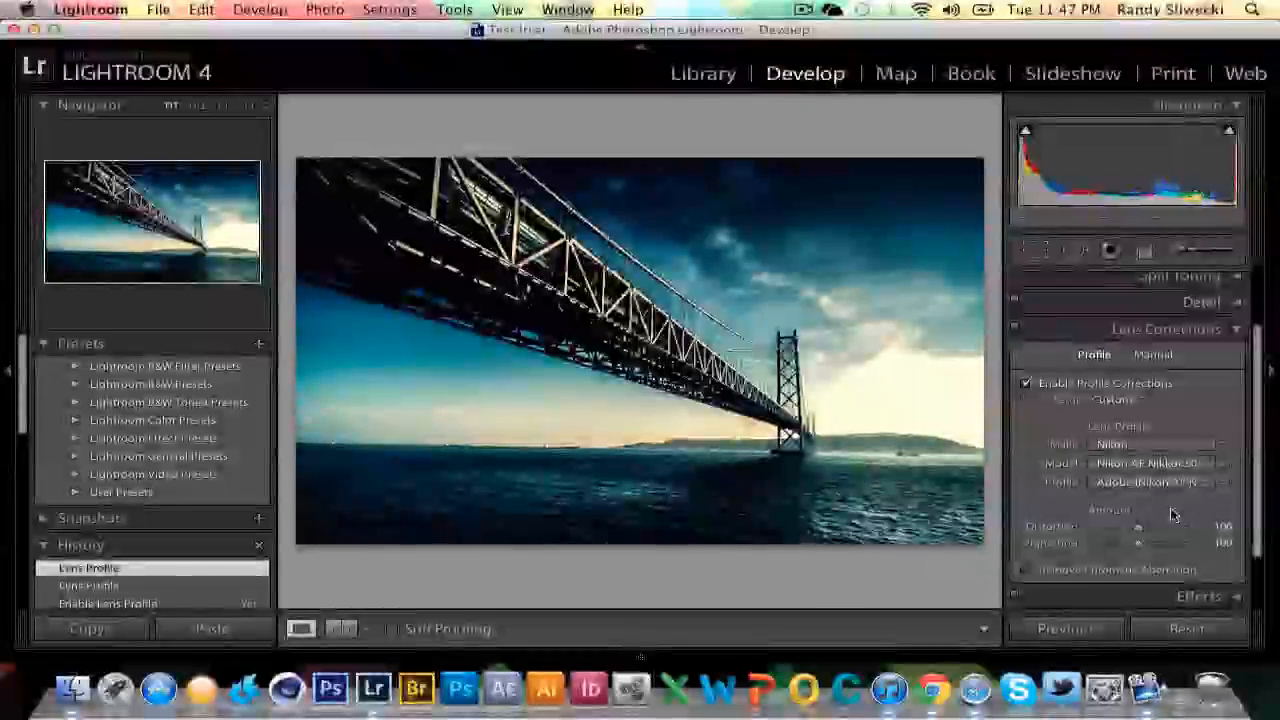
{"action": "left_click", "coordinate": [1165, 486]}
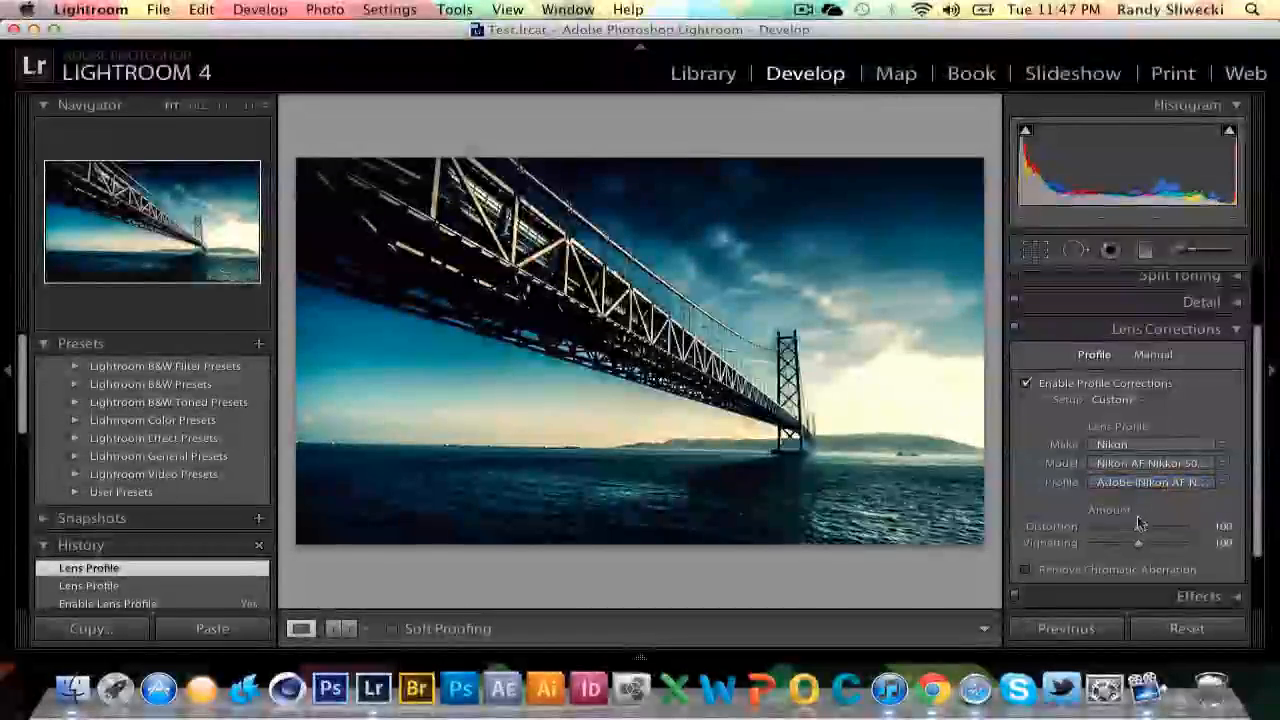
{"action": "left_click_drag", "start_coordinate": [1138, 524], "coordinate": [1136, 531]}
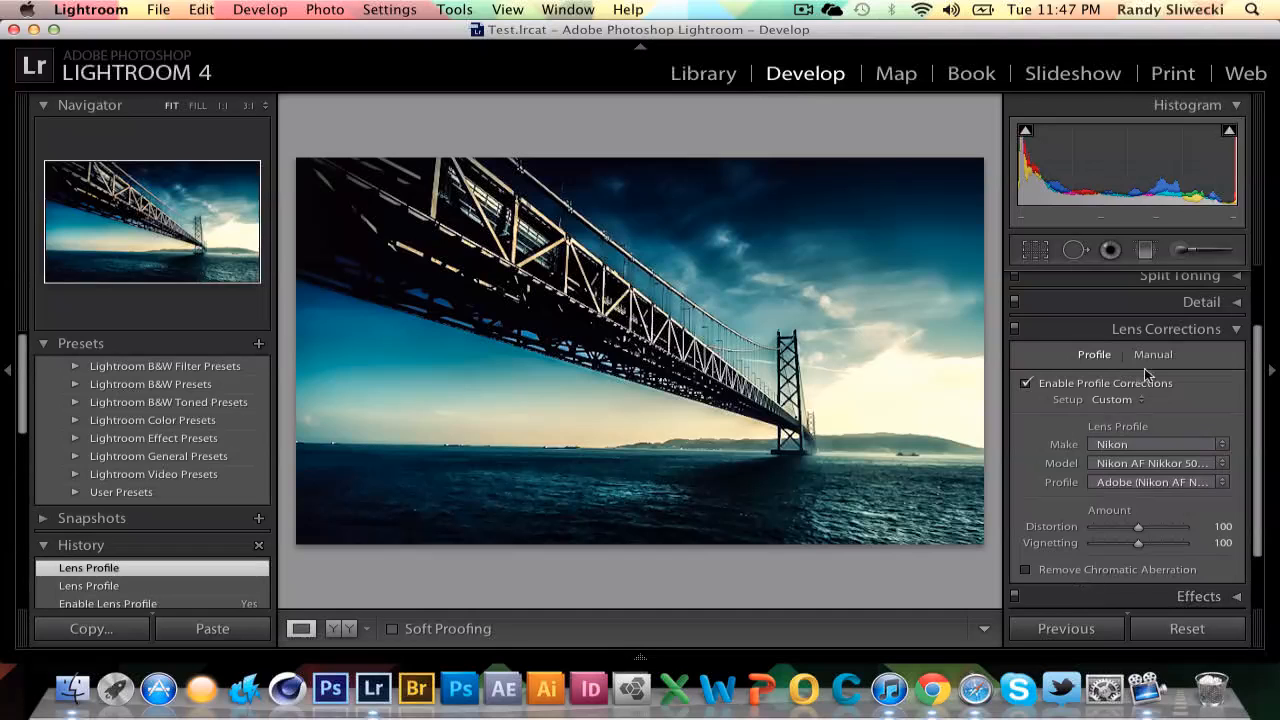
{"action": "left_click", "coordinate": [1152, 330]}
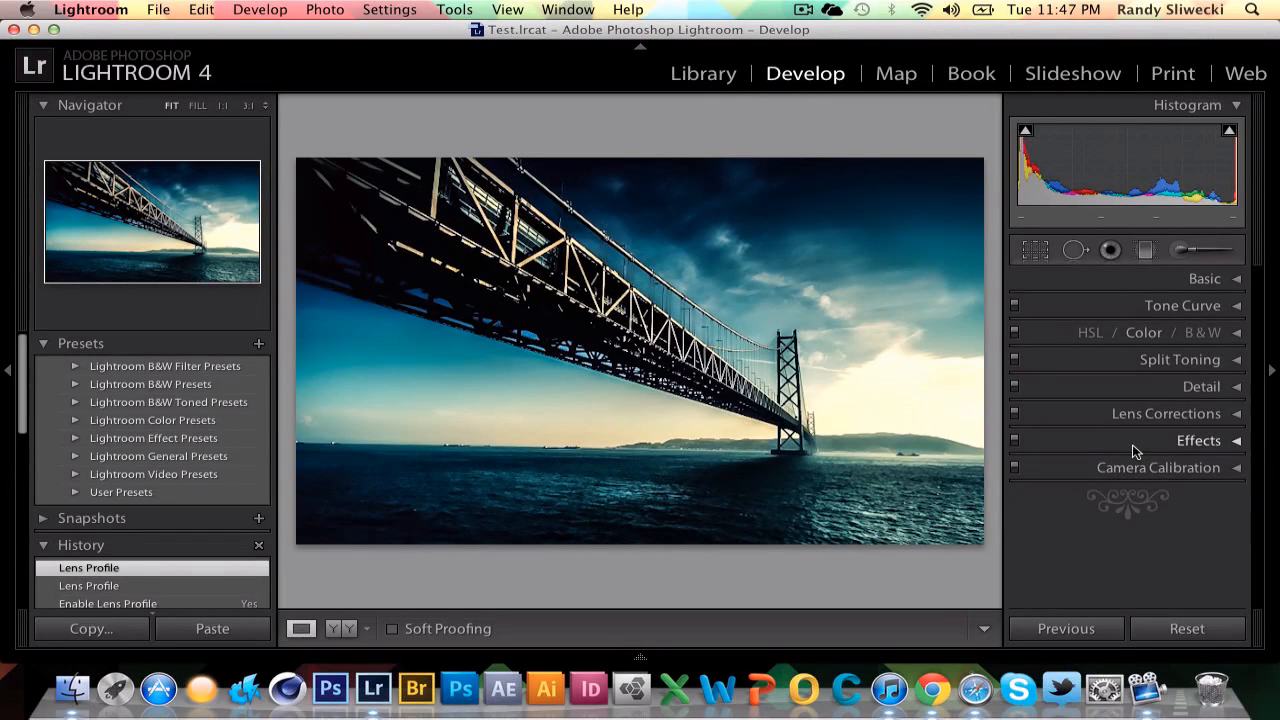
Add a post-crop vignette with Amount +36, Midpoint 72, Roundness -50 and Feather 72.
{"action": "left_click", "coordinate": [1132, 444]}
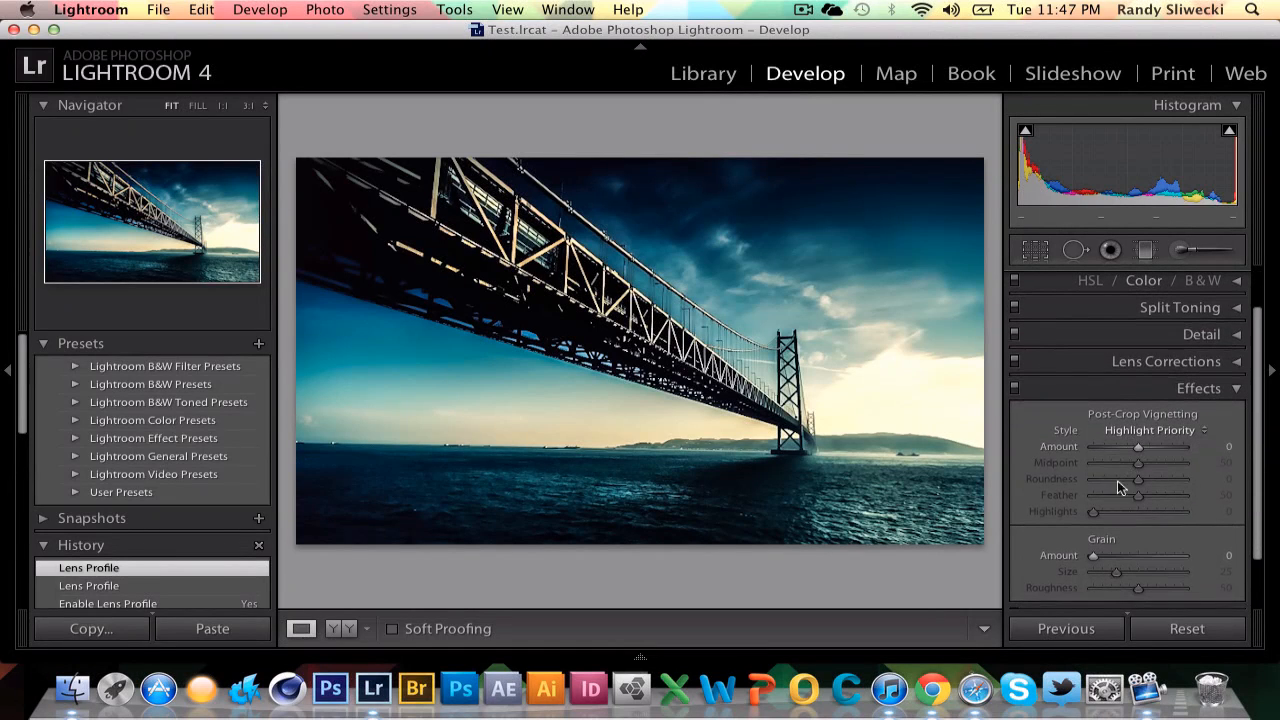
{"action": "mouse_move", "coordinate": [1142, 452]}
{"action": "left_mouse_down"}
{"action": "mouse_move", "coordinate": [1120, 449]}
{"action": "mouse_move", "coordinate": [1165, 450]}
{"action": "mouse_move", "coordinate": [1143, 449]}
{"action": "left_mouse_up"}
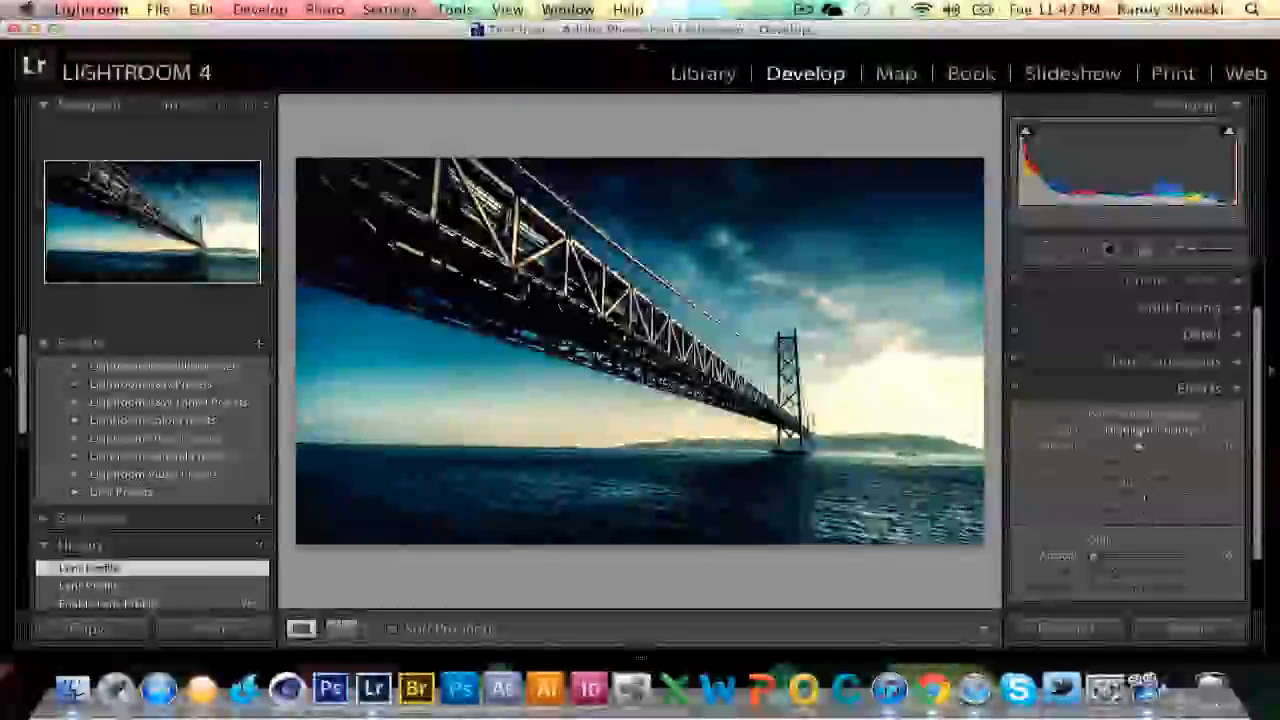
{"action": "left_click_drag", "start_coordinate": [1138, 449], "coordinate": [1135, 495]}
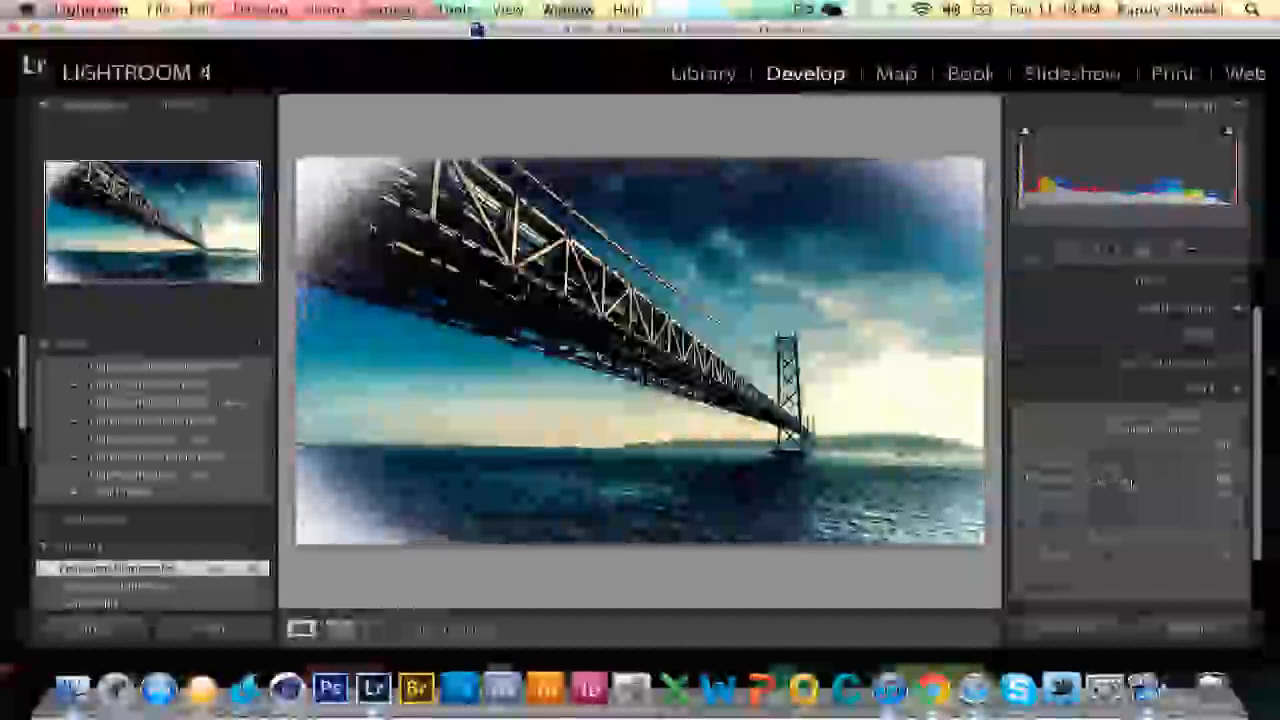
{"action": "left_click_drag", "start_coordinate": [1124, 478], "coordinate": [1158, 464]}
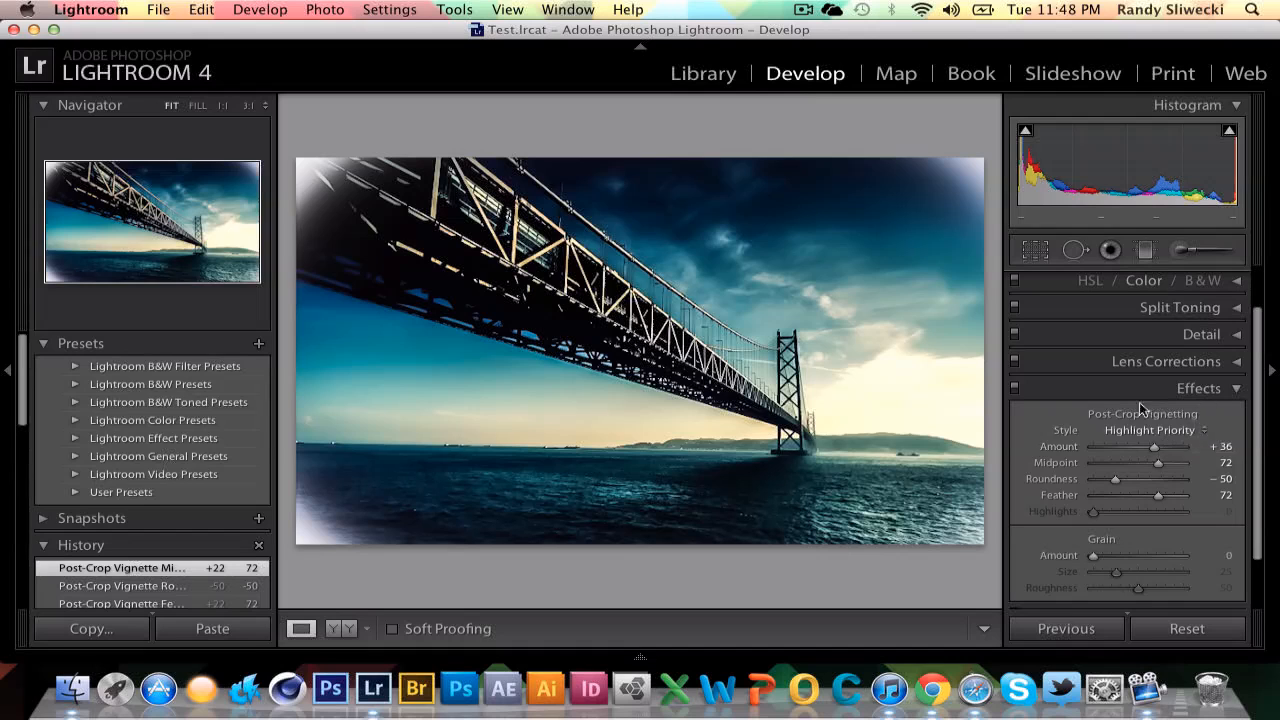
Try the Color Priority vignette style with the Amount lowered to about +21.
{"action": "left_click_drag", "start_coordinate": [1156, 448], "coordinate": [1151, 448]}
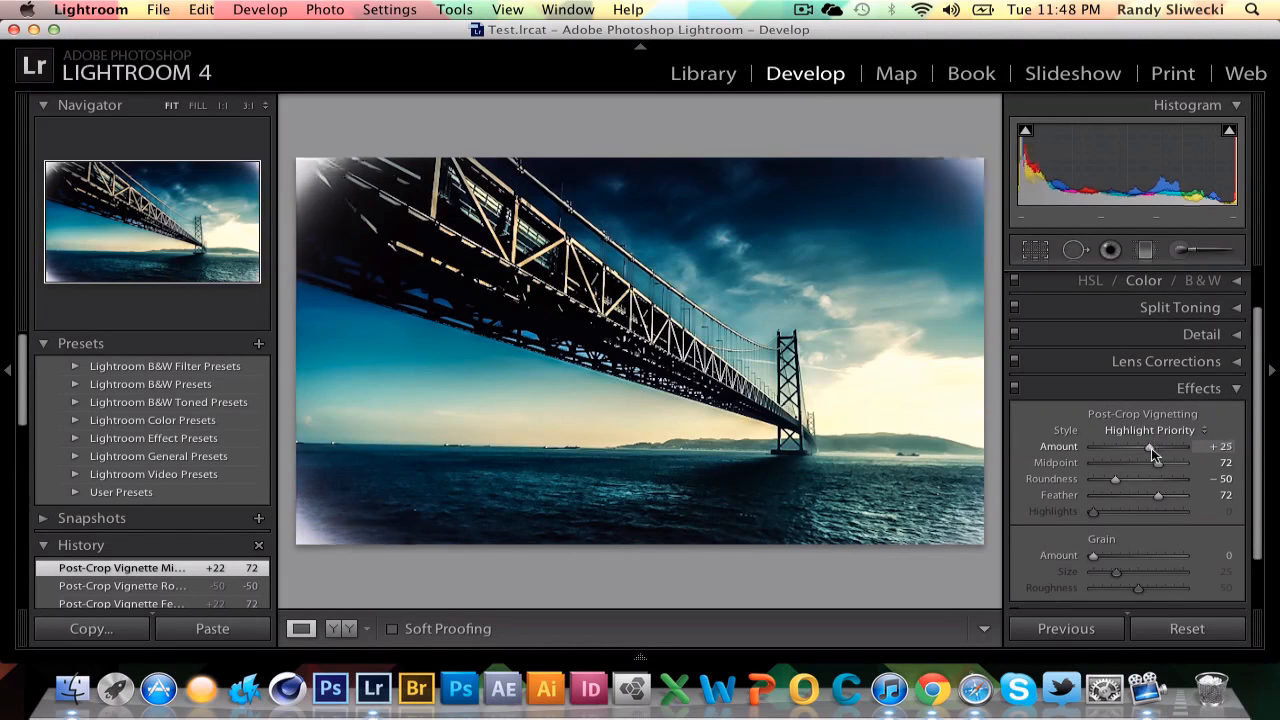
{"action": "left_click", "coordinate": [1204, 431]}
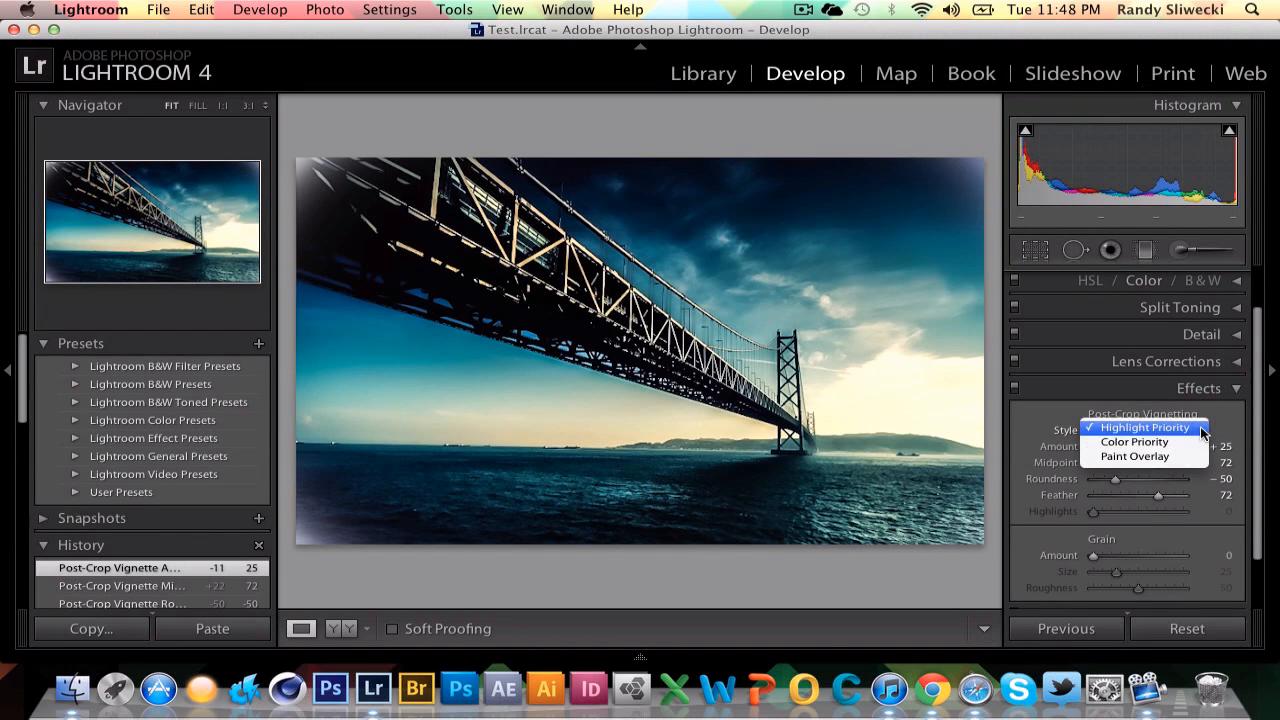
{"action": "left_click", "coordinate": [1190, 442]}
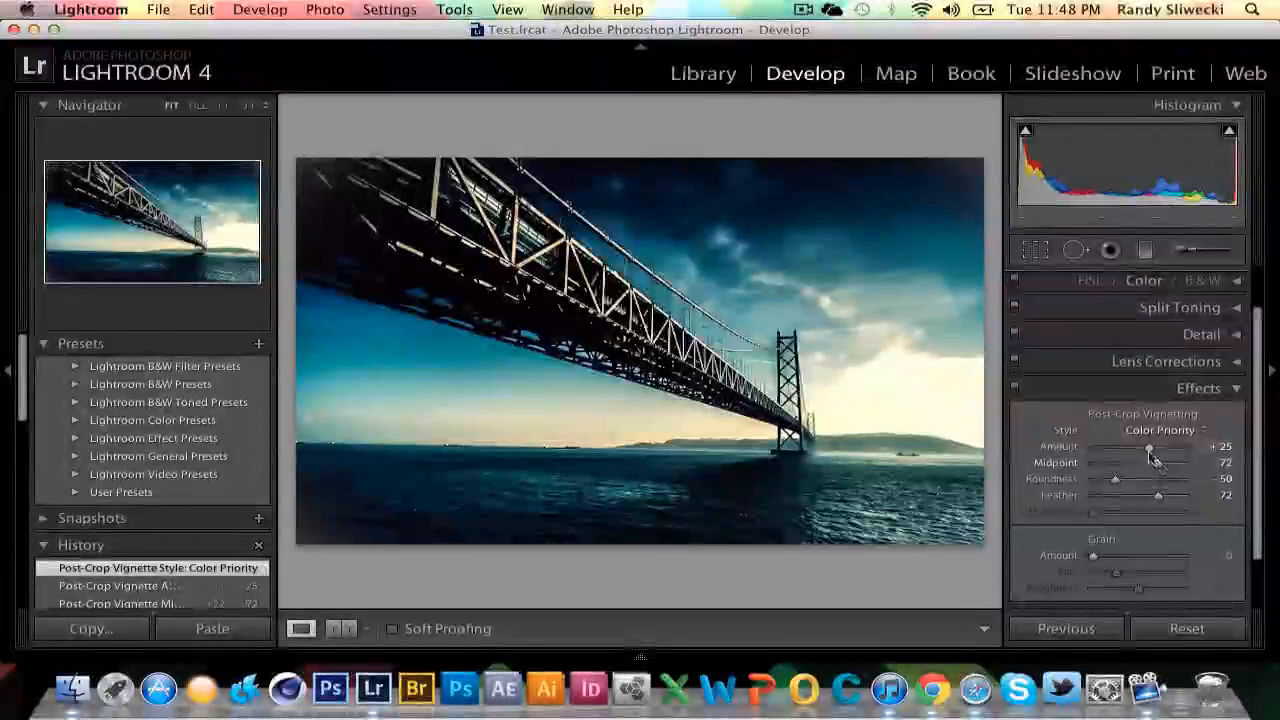
{"action": "mouse_move", "coordinate": [1127, 447]}
{"action": "left_mouse_down"}
{"action": "mouse_move", "coordinate": [1101, 451]}
{"action": "mouse_move", "coordinate": [1164, 457]}
{"action": "mouse_move", "coordinate": [1149, 460]}
{"action": "left_mouse_up"}
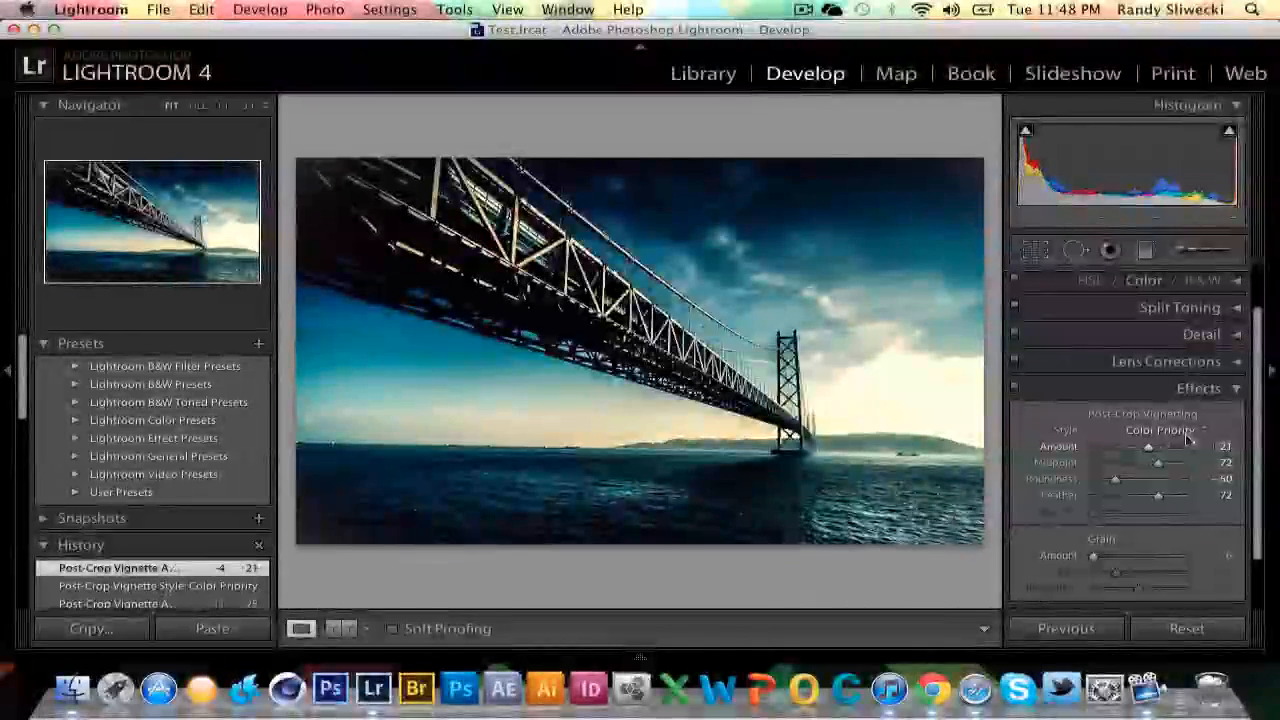
Switch the vignette style to Paint Overlay and set Amount to +34.
{"action": "left_click", "coordinate": [1204, 431]}
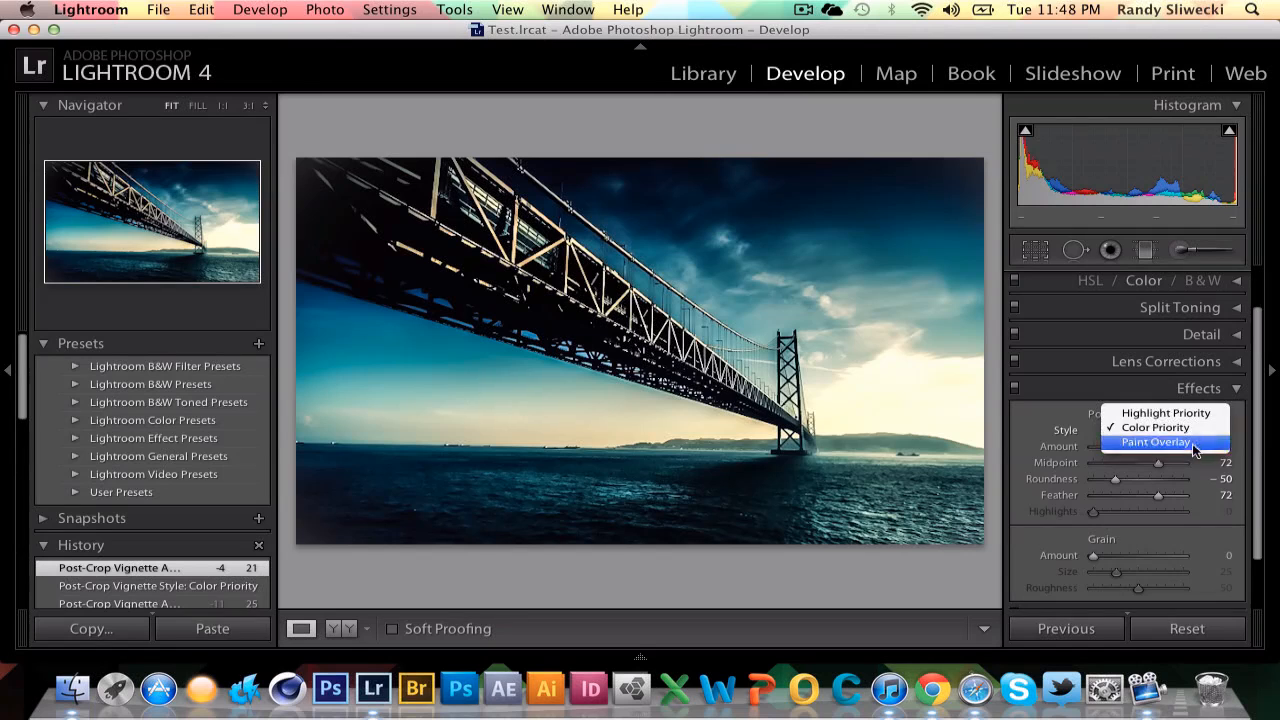
{"action": "left_click", "coordinate": [1192, 443]}
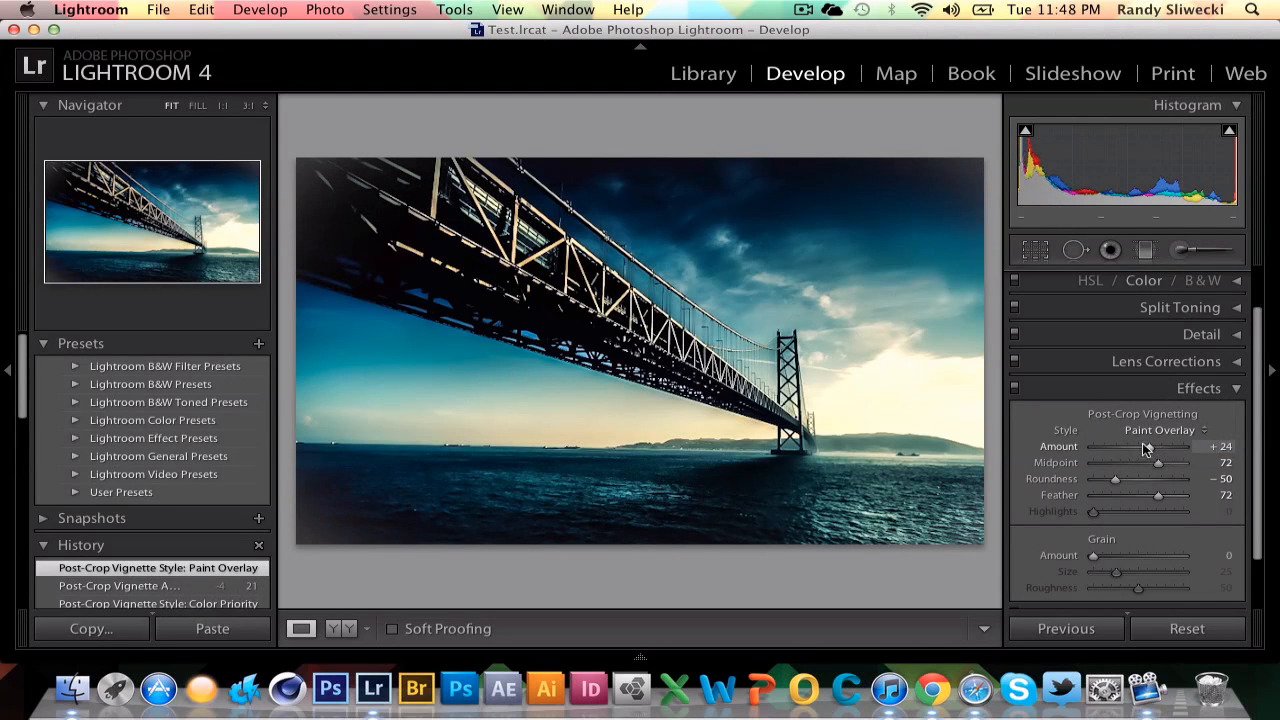
{"action": "mouse_move", "coordinate": [1146, 449]}
{"action": "left_mouse_down"}
{"action": "mouse_move", "coordinate": [1105, 450]}
{"action": "mouse_move", "coordinate": [1170, 455]}
{"action": "mouse_move", "coordinate": [1172, 467]}
{"action": "mouse_move", "coordinate": [1150, 455]}
{"action": "left_mouse_up"}
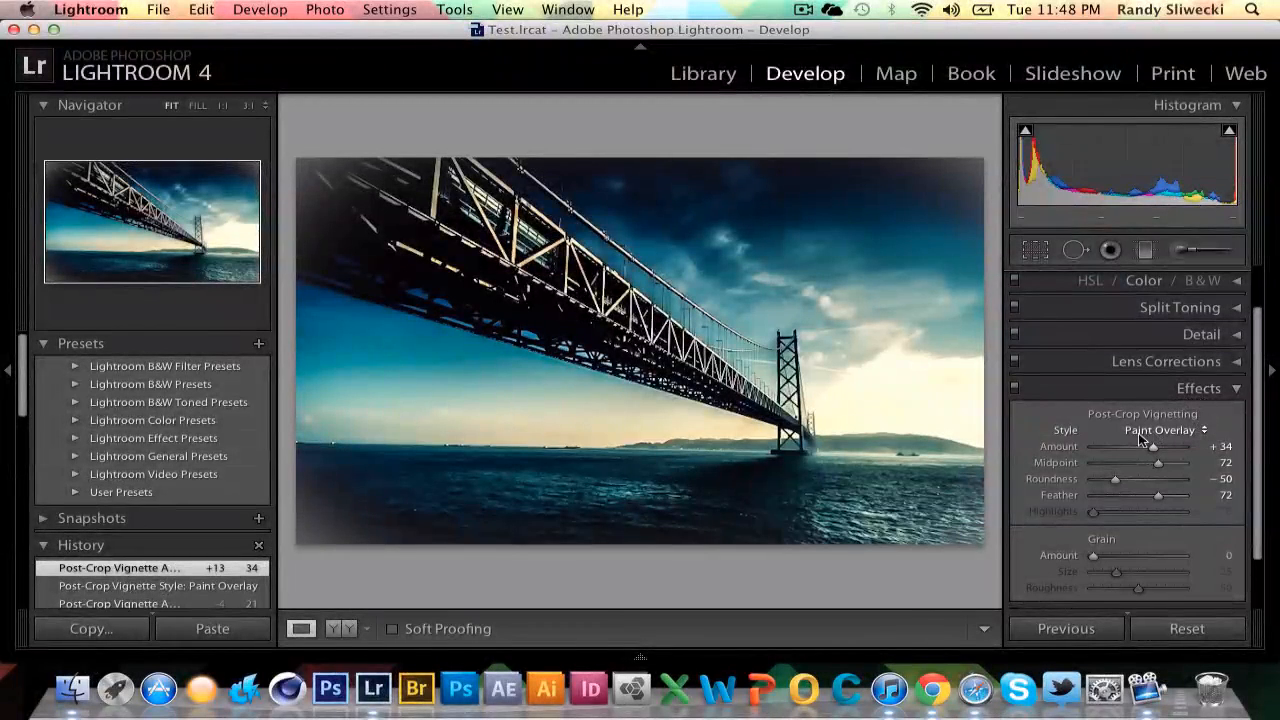
Set the vignette Amount to 0 and collapse the Effects panel.
{"action": "left_click_drag", "start_coordinate": [1152, 447], "coordinate": [1136, 446]}
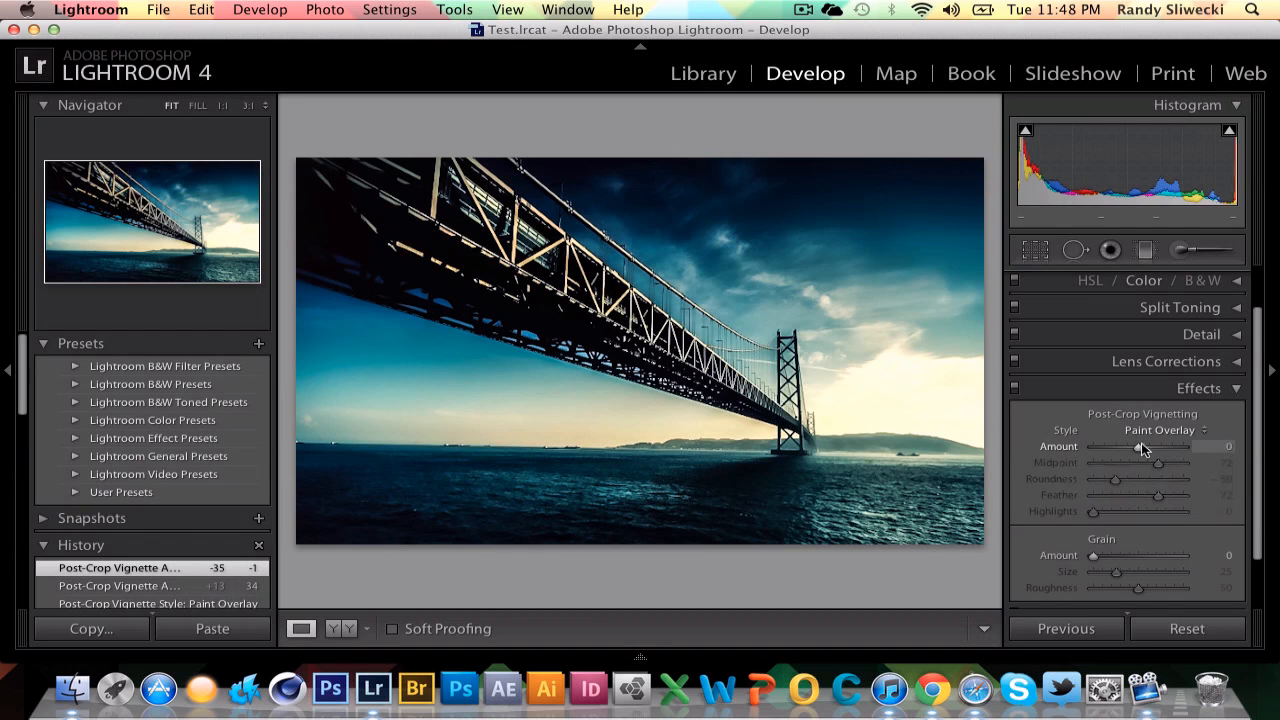
{"action": "left_click_drag", "start_coordinate": [1137, 448], "coordinate": [1138, 447]}
{"action": "left_click", "coordinate": [1203, 390]}
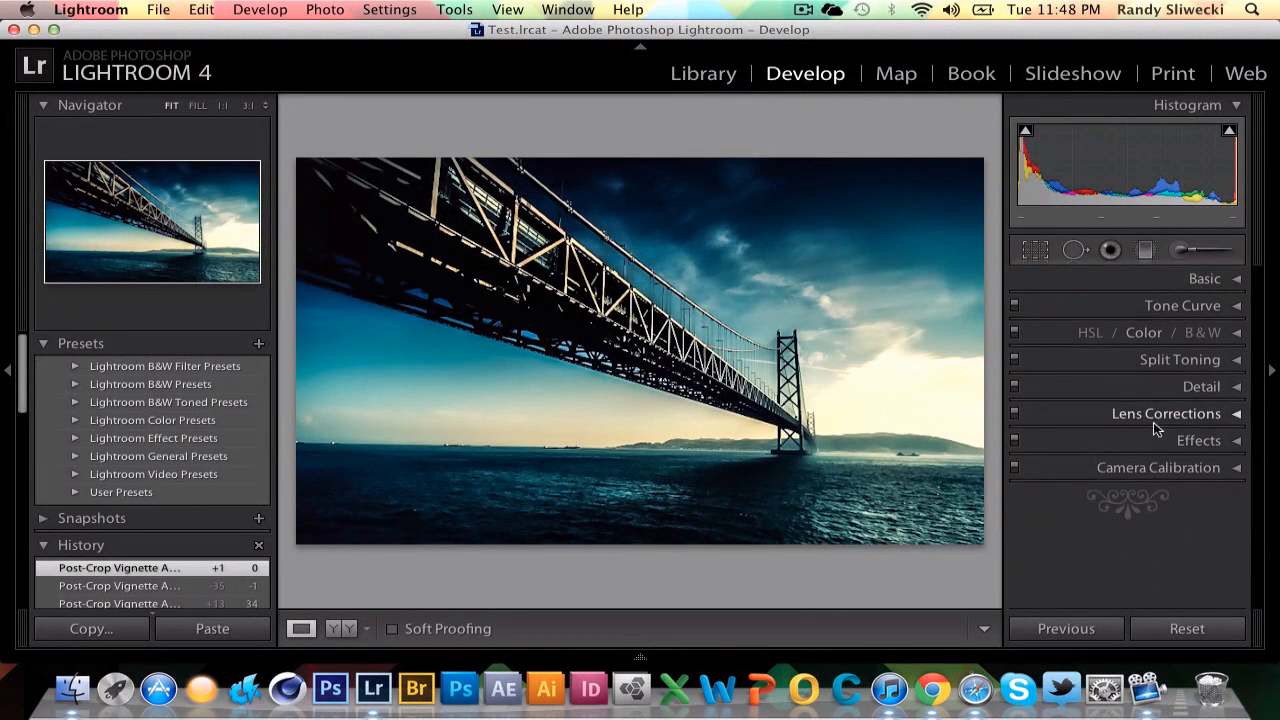
Set the Camera Calibration Shadows Tint to +7, then collapse the Camera Calibration panel.
{"action": "left_click", "coordinate": [1182, 471]}
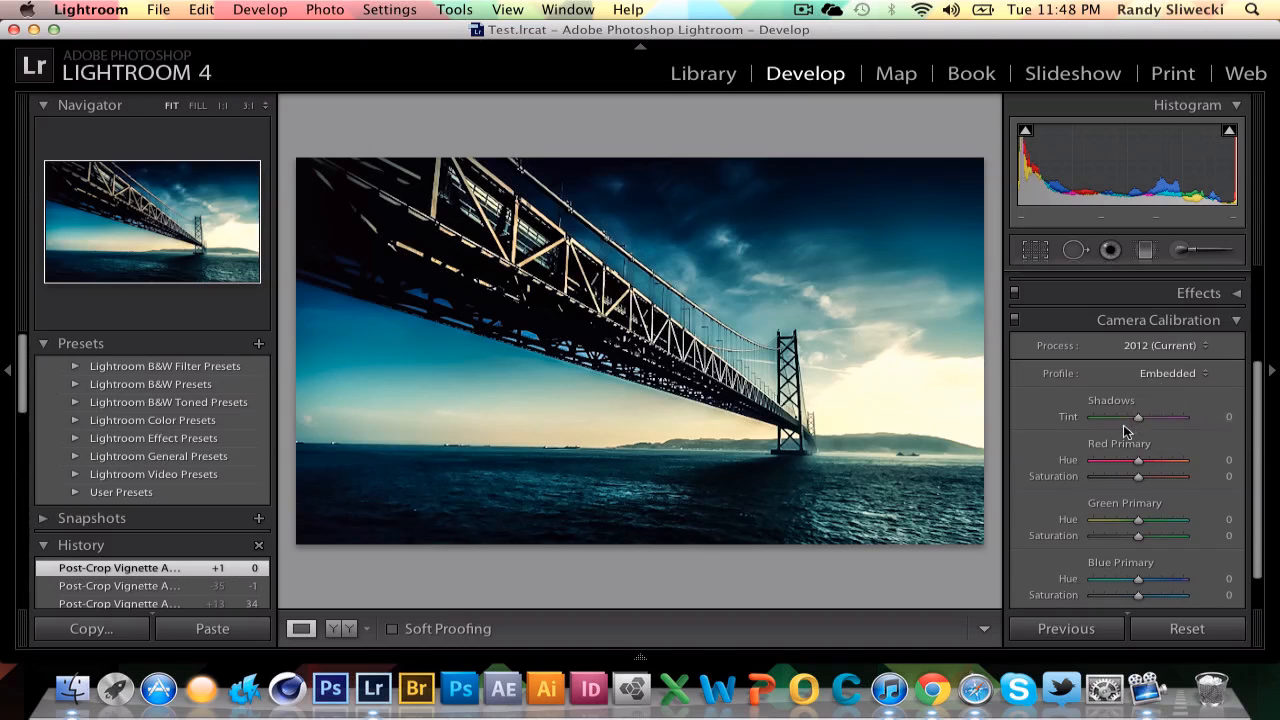
{"action": "mouse_move", "coordinate": [1123, 424]}
{"action": "left_mouse_down"}
{"action": "mouse_move", "coordinate": [1136, 424]}
{"action": "mouse_move", "coordinate": [1105, 424]}
{"action": "mouse_move", "coordinate": [1164, 424]}
{"action": "mouse_move", "coordinate": [1040, 424]}
{"action": "mouse_move", "coordinate": [1143, 424]}
{"action": "left_mouse_up"}
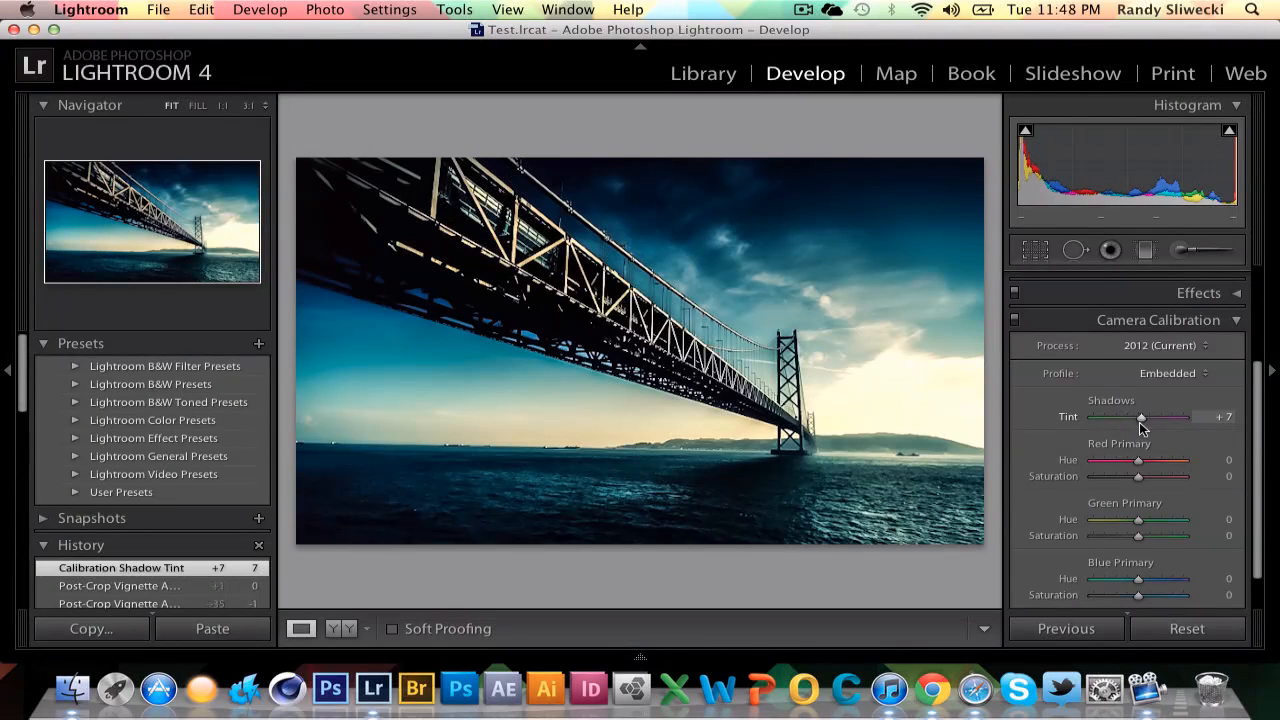
{"action": "left_click", "coordinate": [1108, 342]}
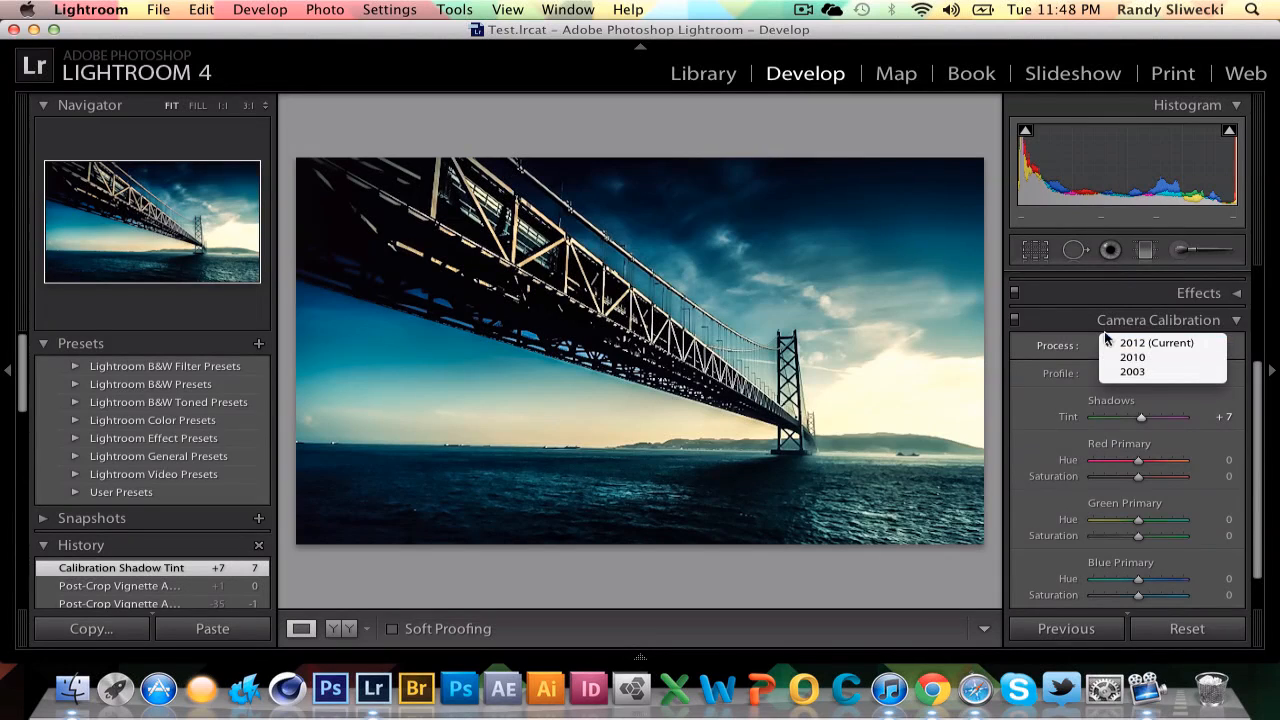
{"action": "left_click", "coordinate": [1061, 330]}
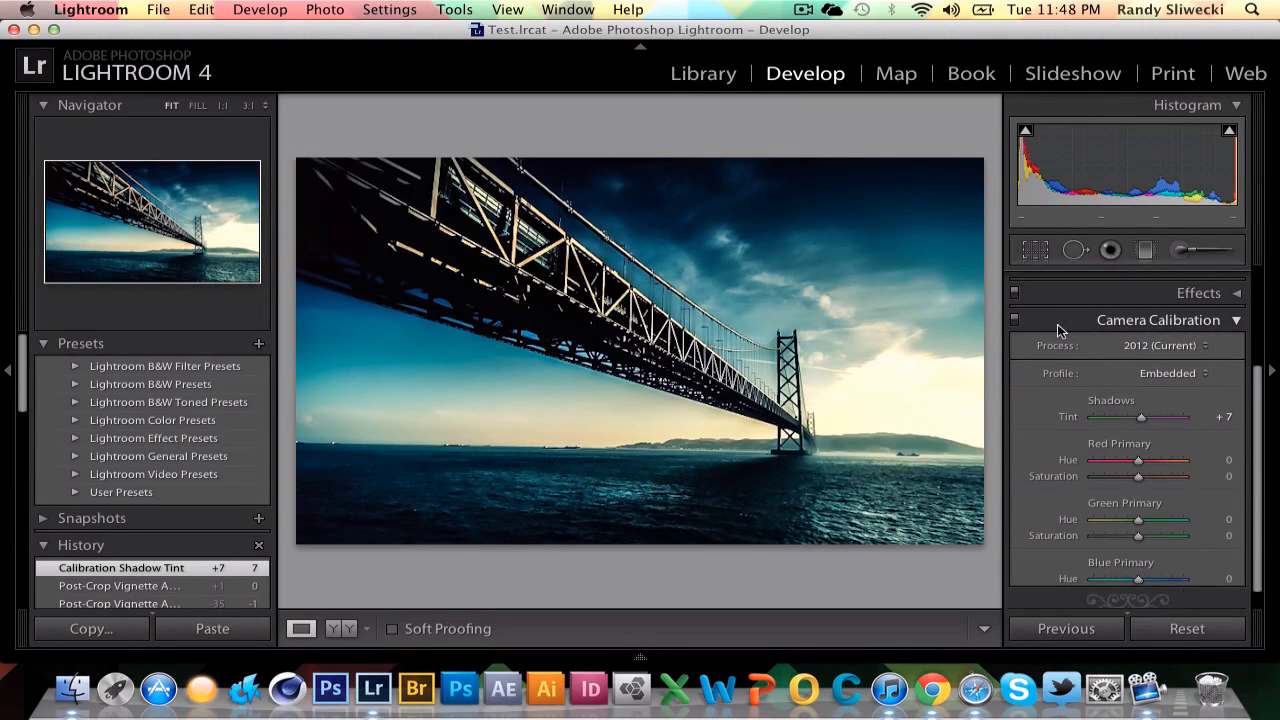
{"action": "left_click", "coordinate": [1058, 320]}
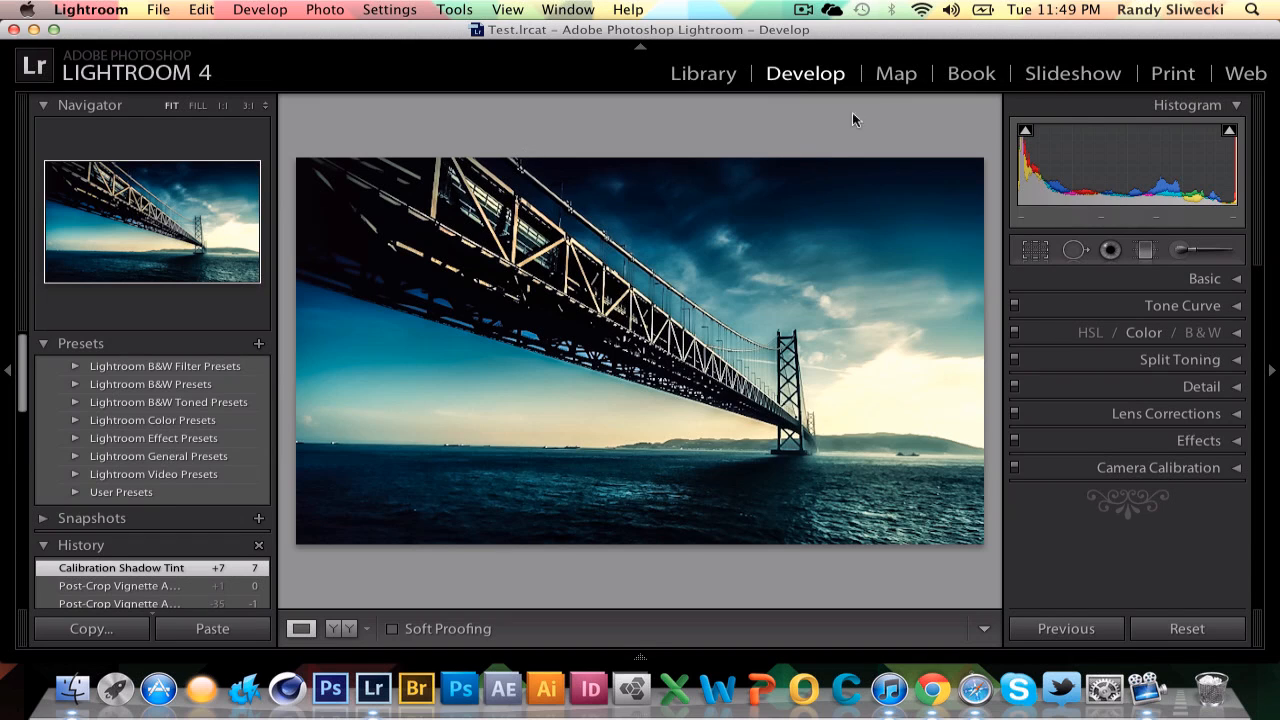
Tour the Map and Book modules, dismissing the Book Settings tip and browsing the book's cover pages.
{"action": "left_click", "coordinate": [897, 86]}
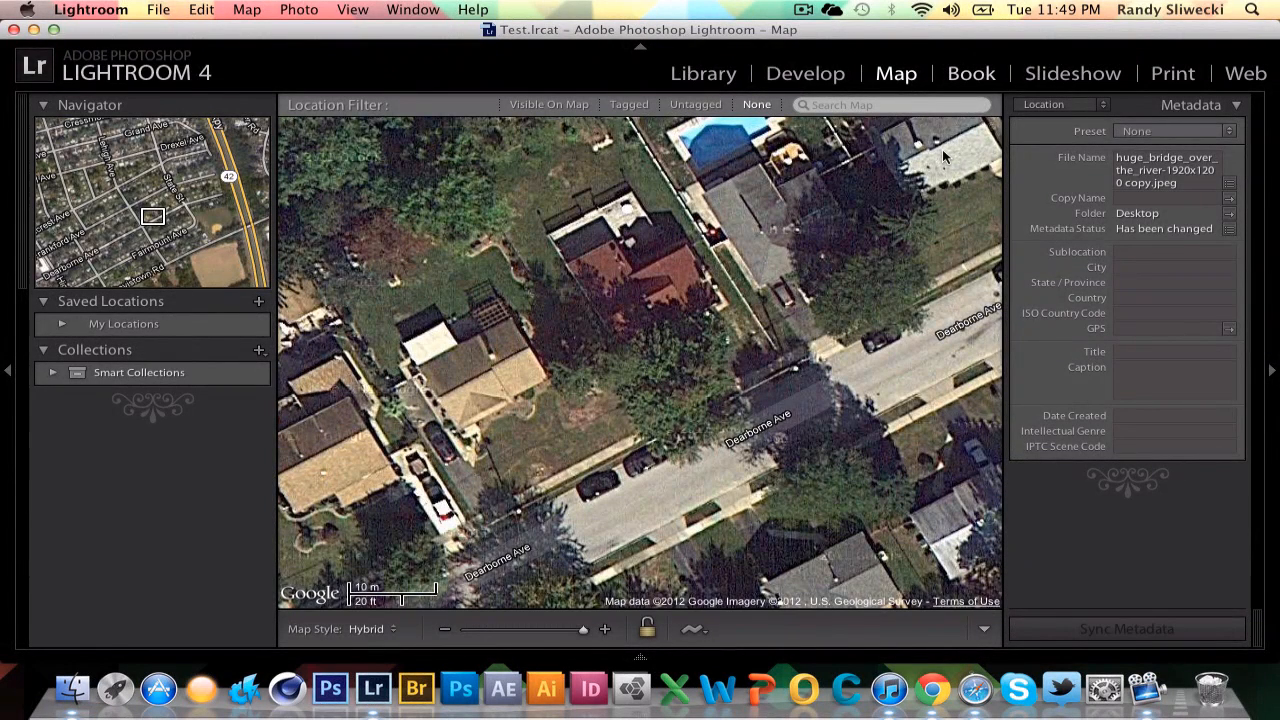
{"action": "key", "text": "super+alt+4"}
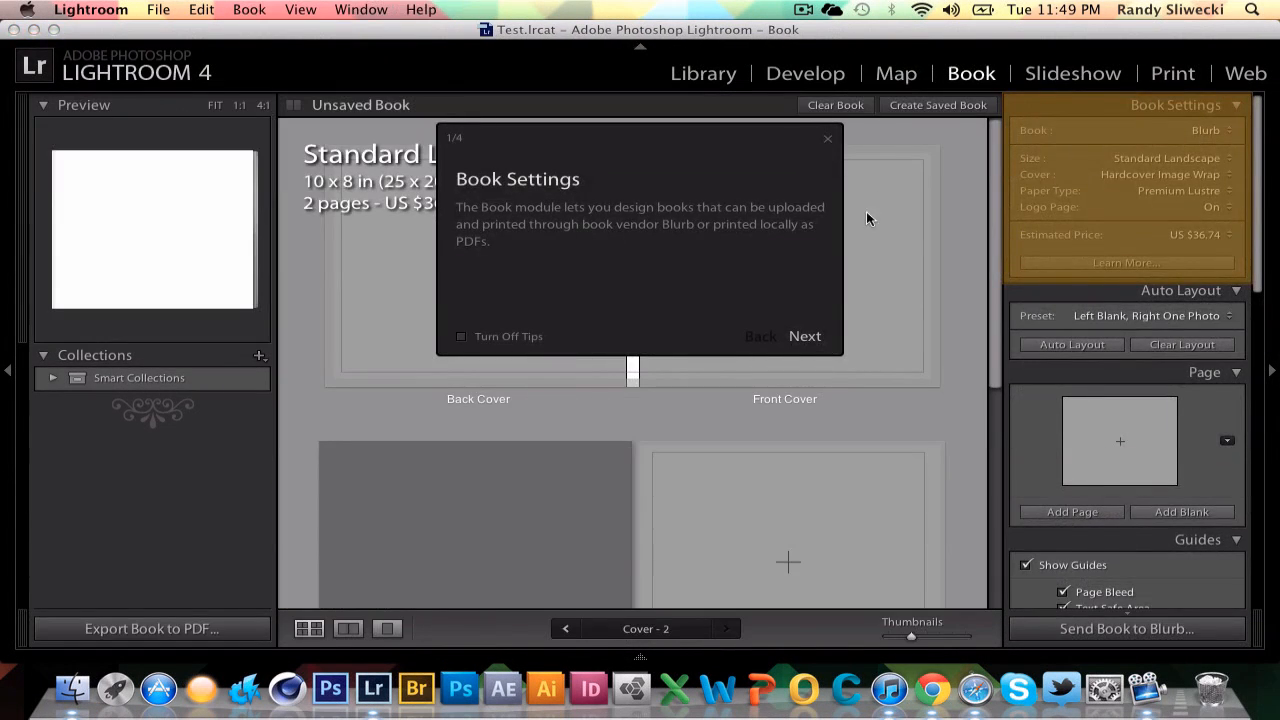
{"action": "left_click", "coordinate": [828, 139]}
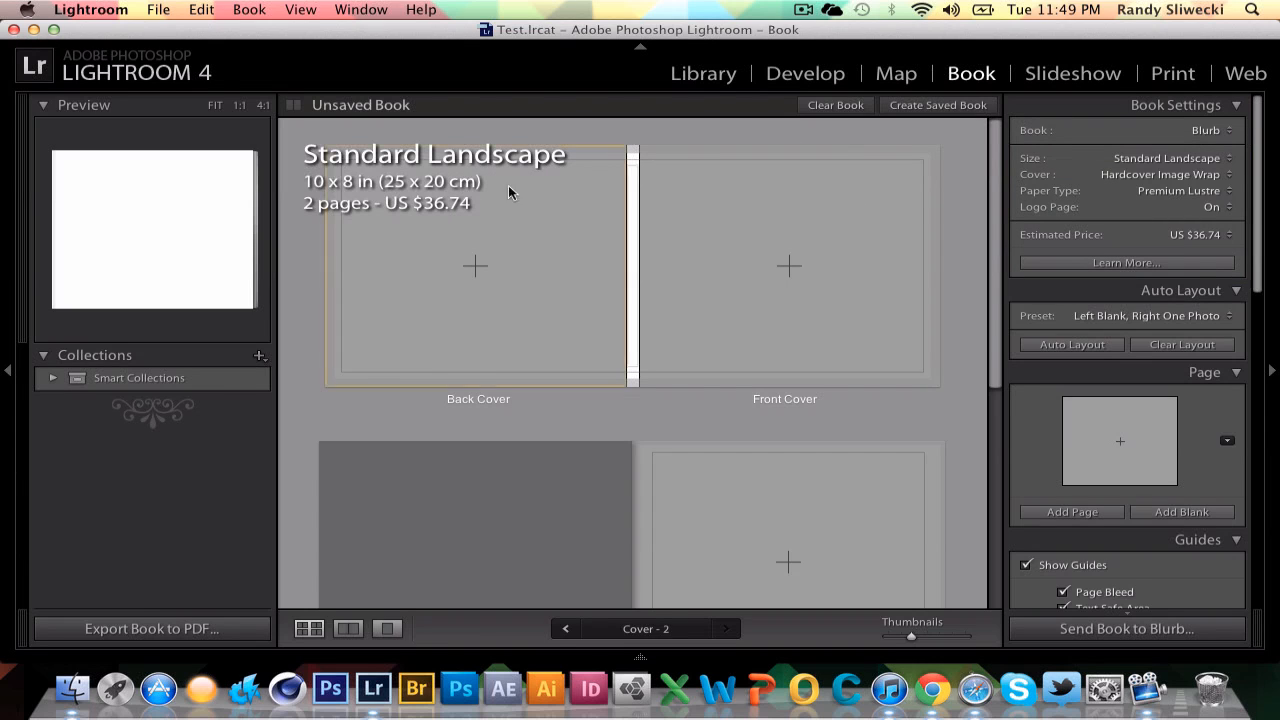
{"action": "left_click", "coordinate": [565, 335]}
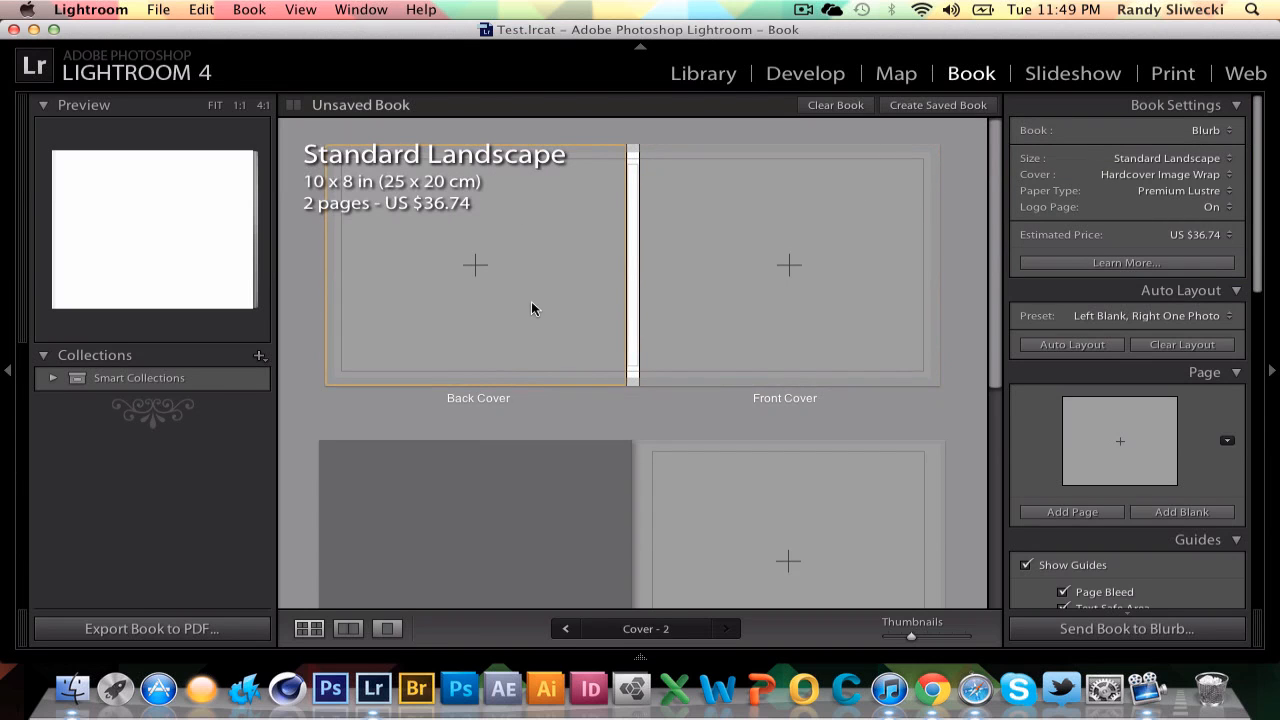
{"action": "left_click", "coordinate": [727, 298]}
{"action": "scroll", "coordinate": [623, 309], "scroll_direction": "down", "scroll_amount": 5}
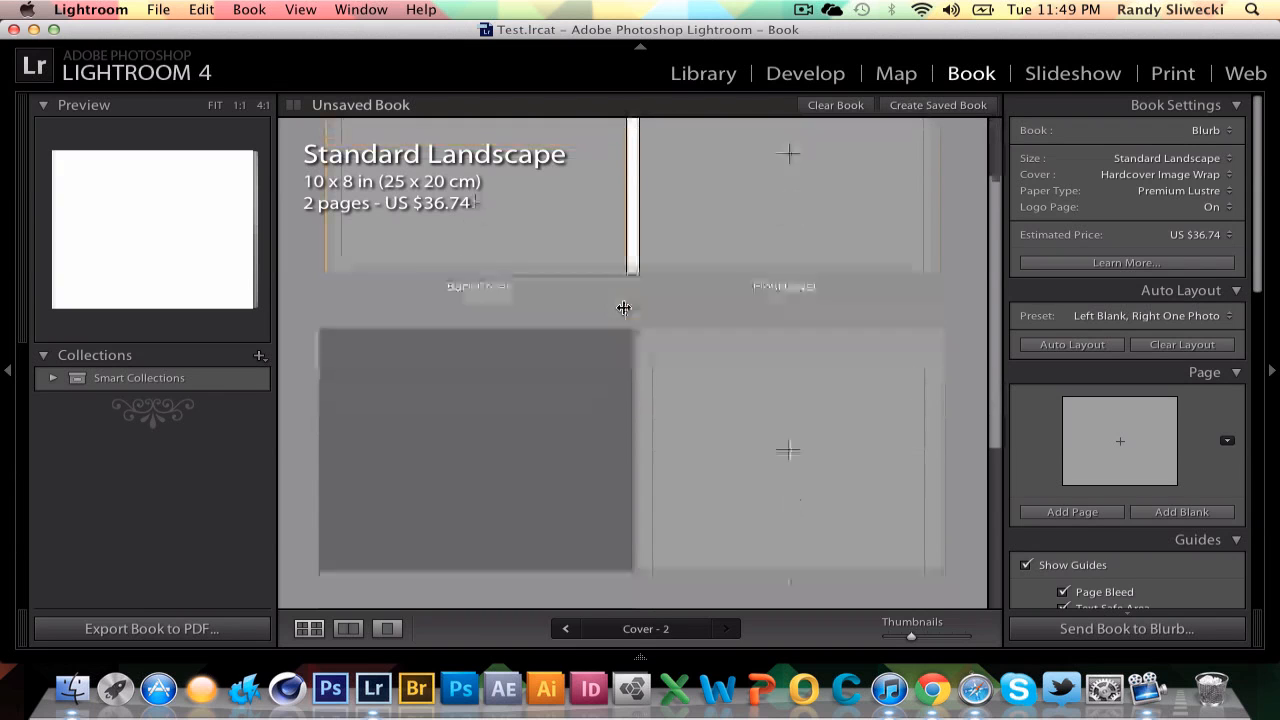
{"action": "scroll", "coordinate": [623, 308], "scroll_direction": "up", "scroll_amount": 5}
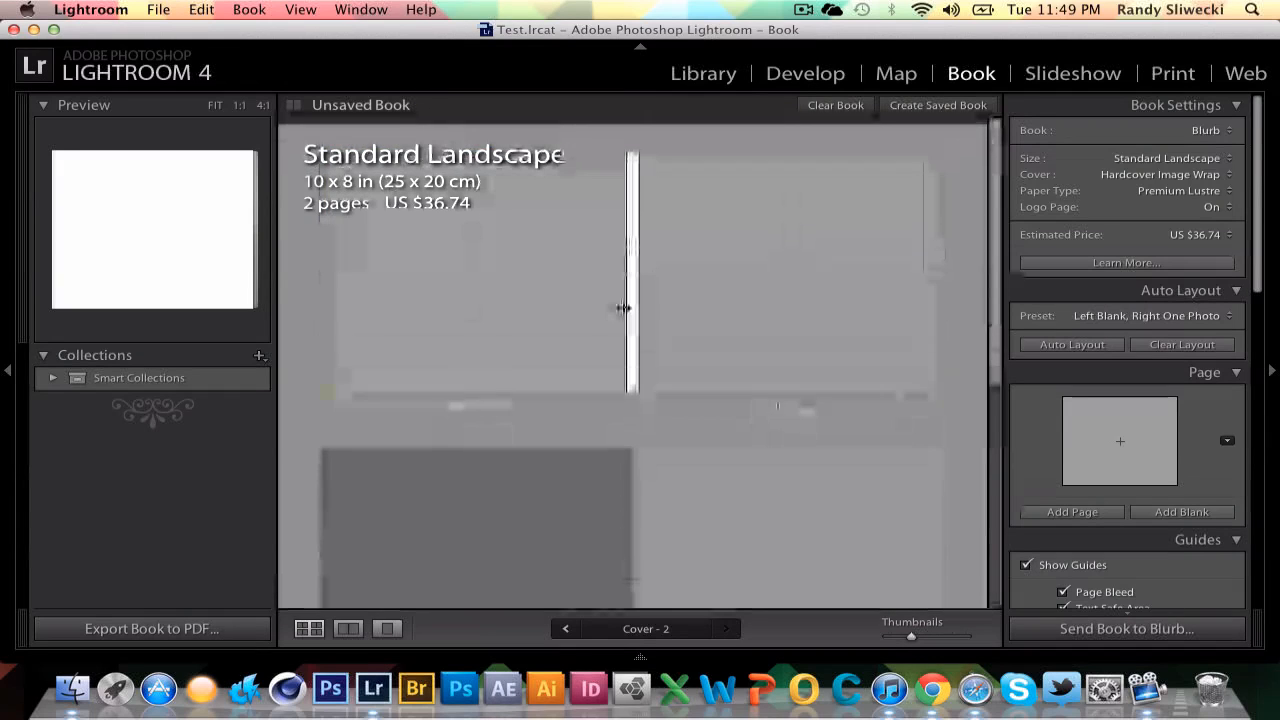
{"action": "left_click", "coordinate": [436, 306]}
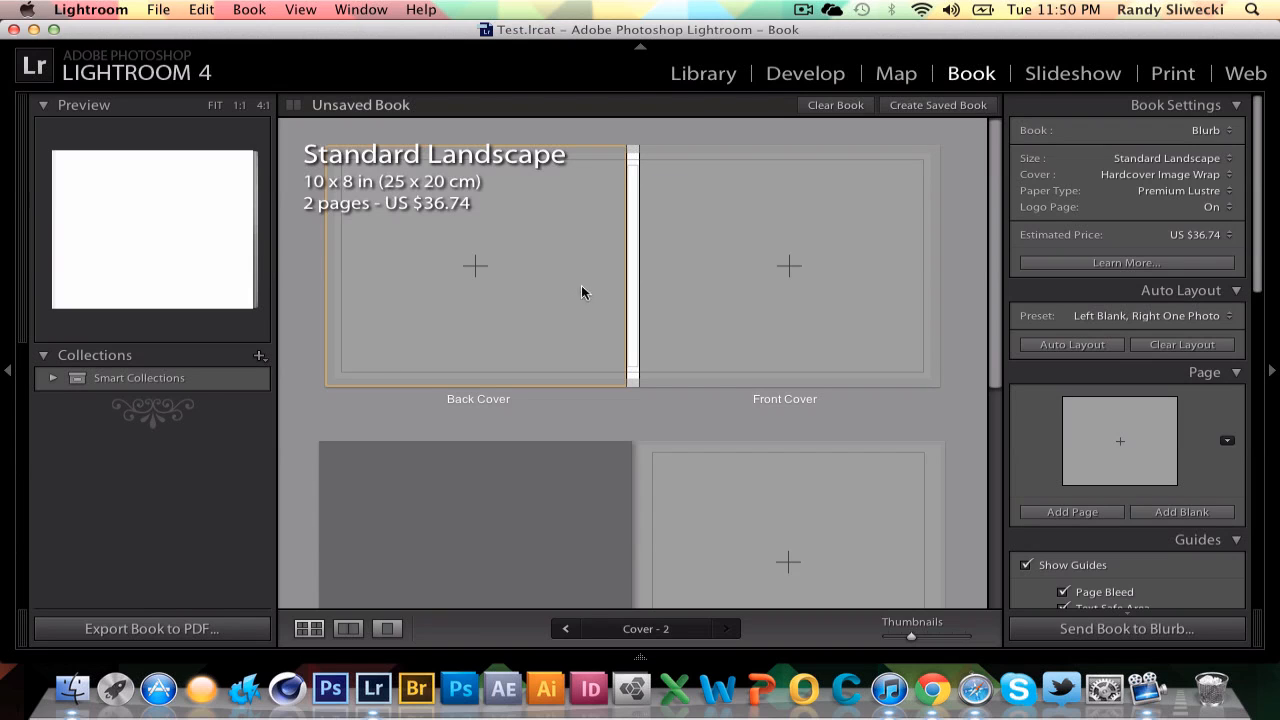
{"action": "left_click", "coordinate": [695, 230]}
{"action": "scroll", "coordinate": [697, 185], "scroll_direction": "up", "scroll_amount": 2}
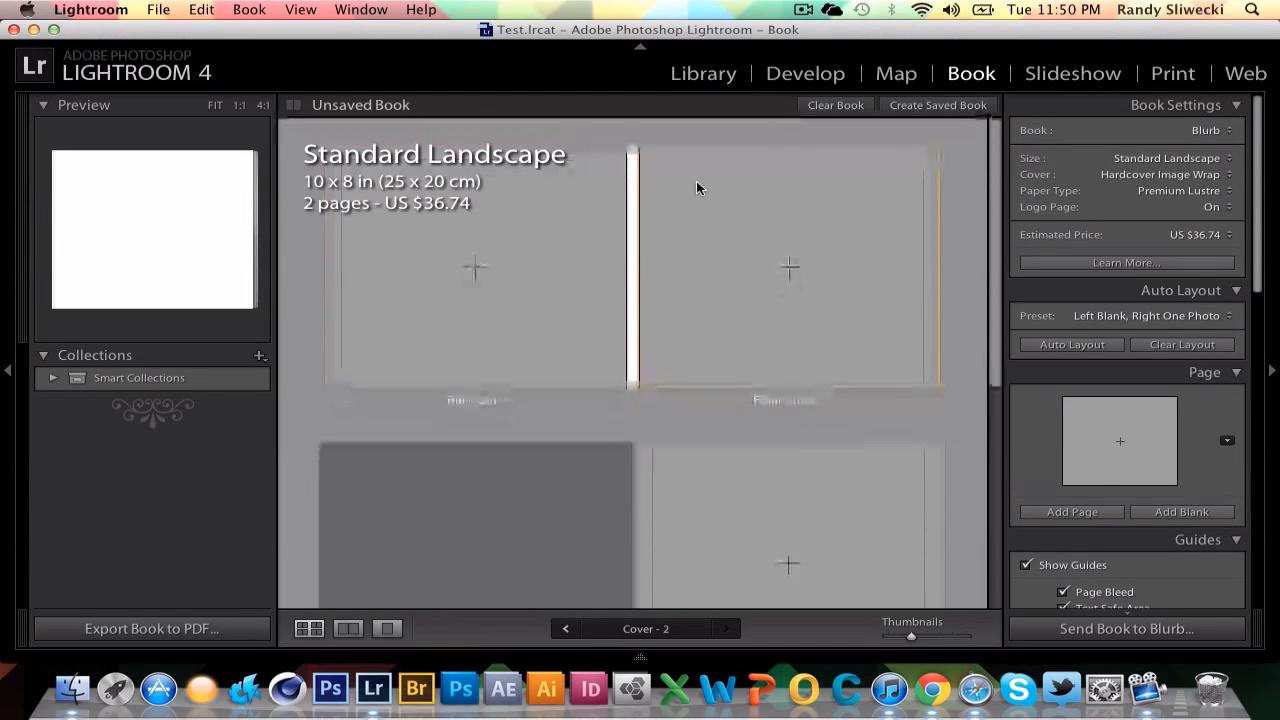
{"action": "left_click", "coordinate": [1024, 131]}
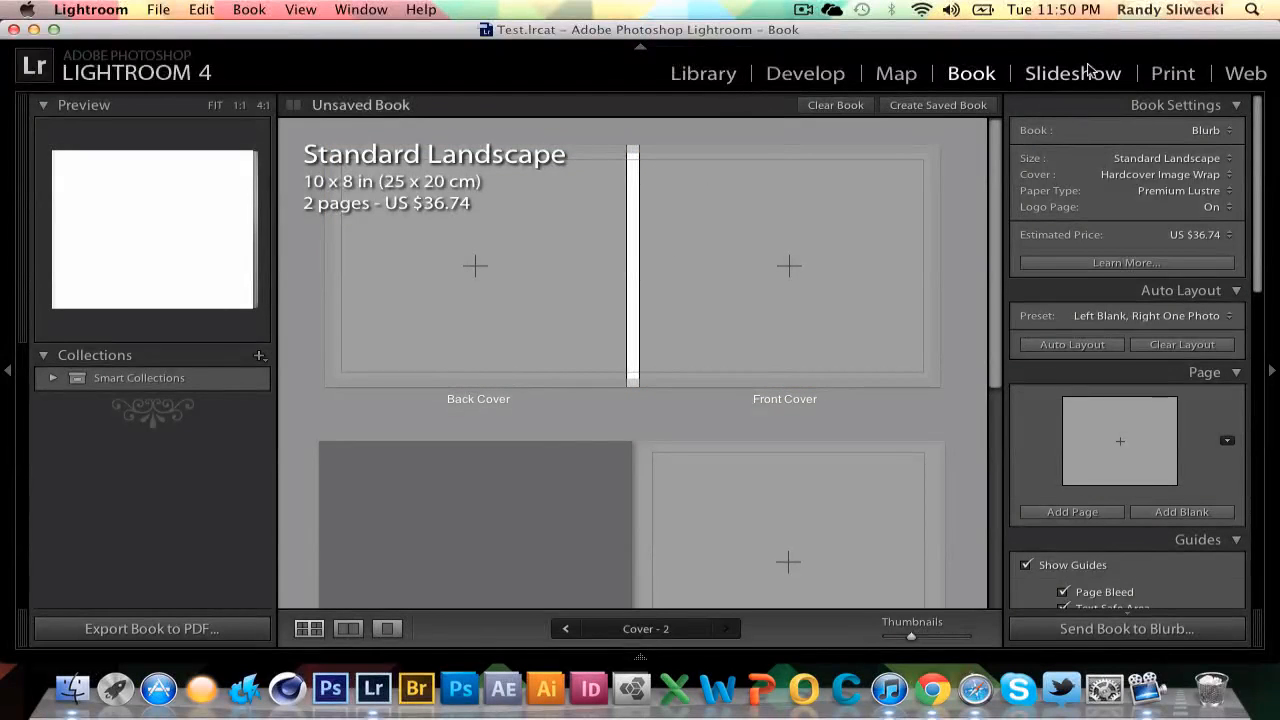
View the photo in the Slideshow and Print modules.
{"action": "left_click", "coordinate": [1068, 89]}
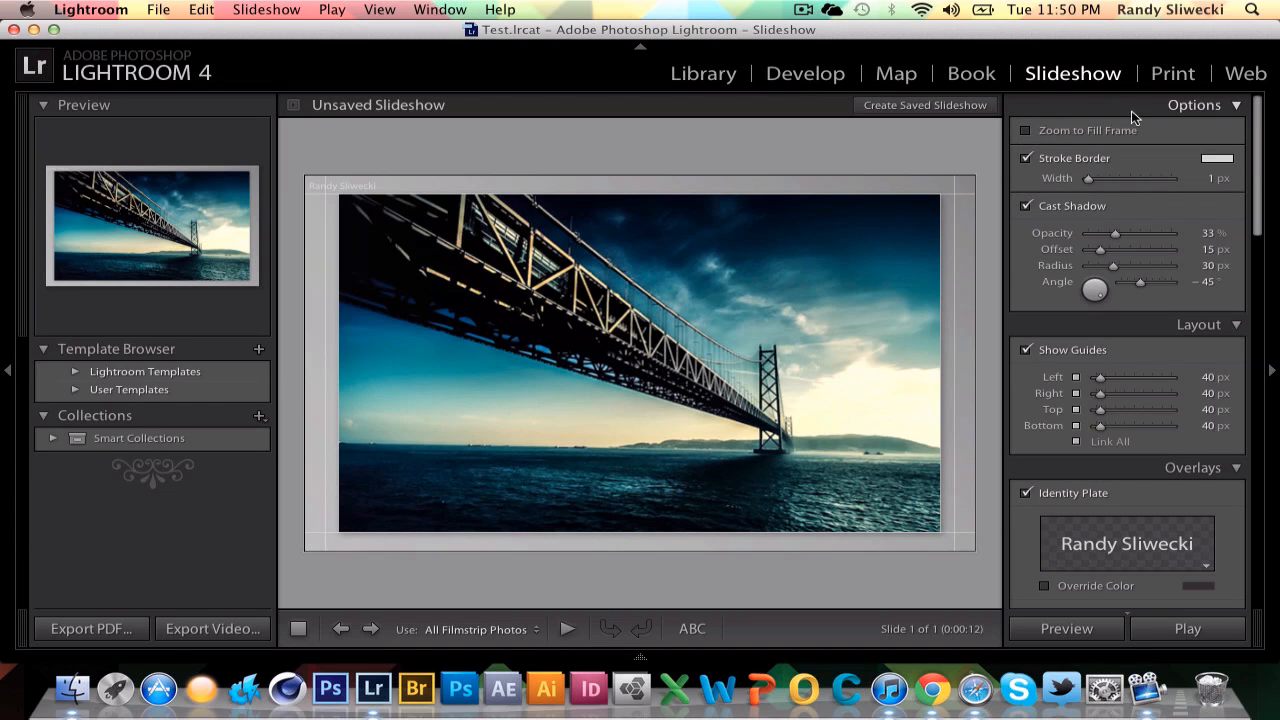
{"action": "left_click", "coordinate": [1173, 74]}
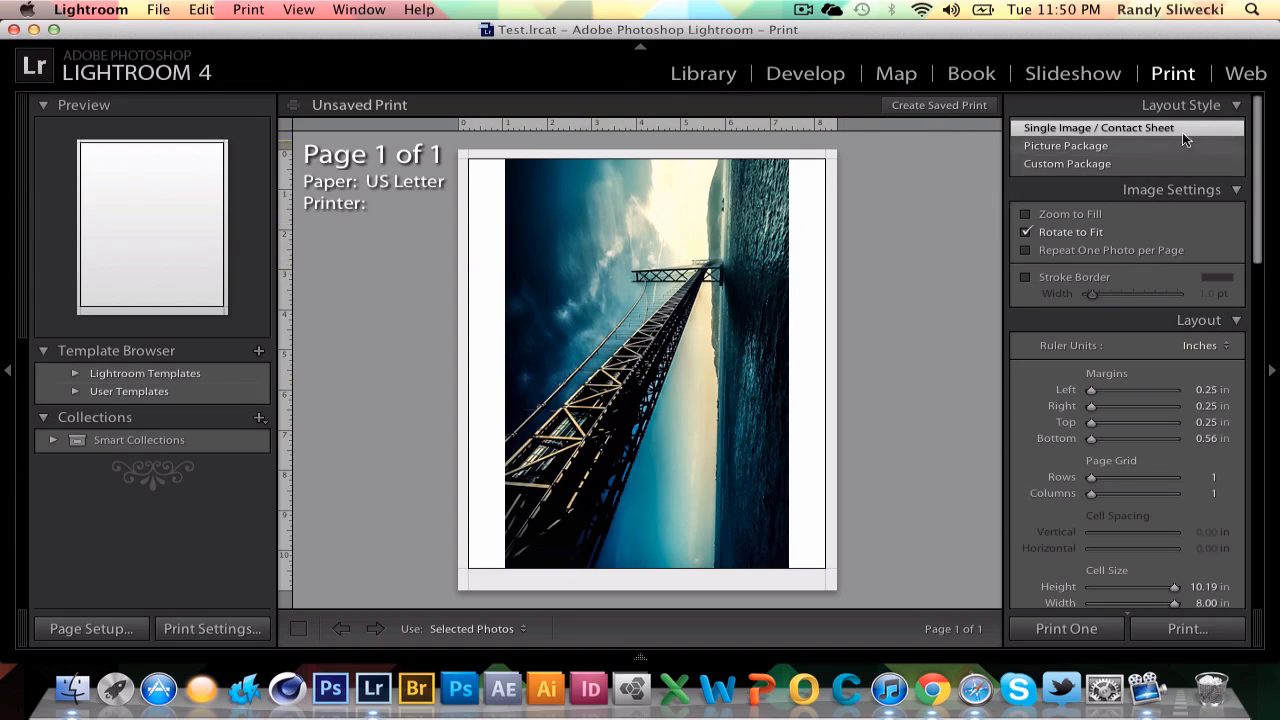
In the Web module, try several gallery layouts and templates, ending with the Classic template.
{"action": "left_click", "coordinate": [1246, 75]}
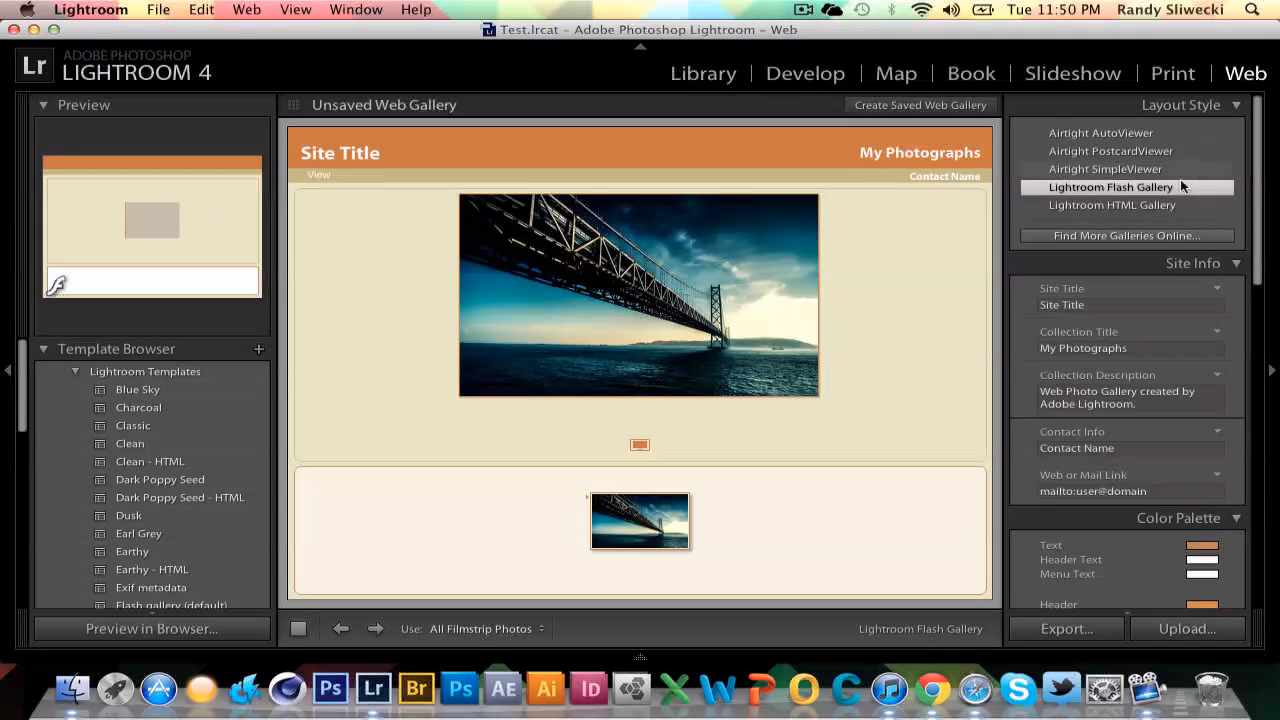
{"action": "scroll", "coordinate": [1183, 186], "scroll_direction": "up", "scroll_amount": 1}
{"action": "left_click", "coordinate": [1110, 133]}
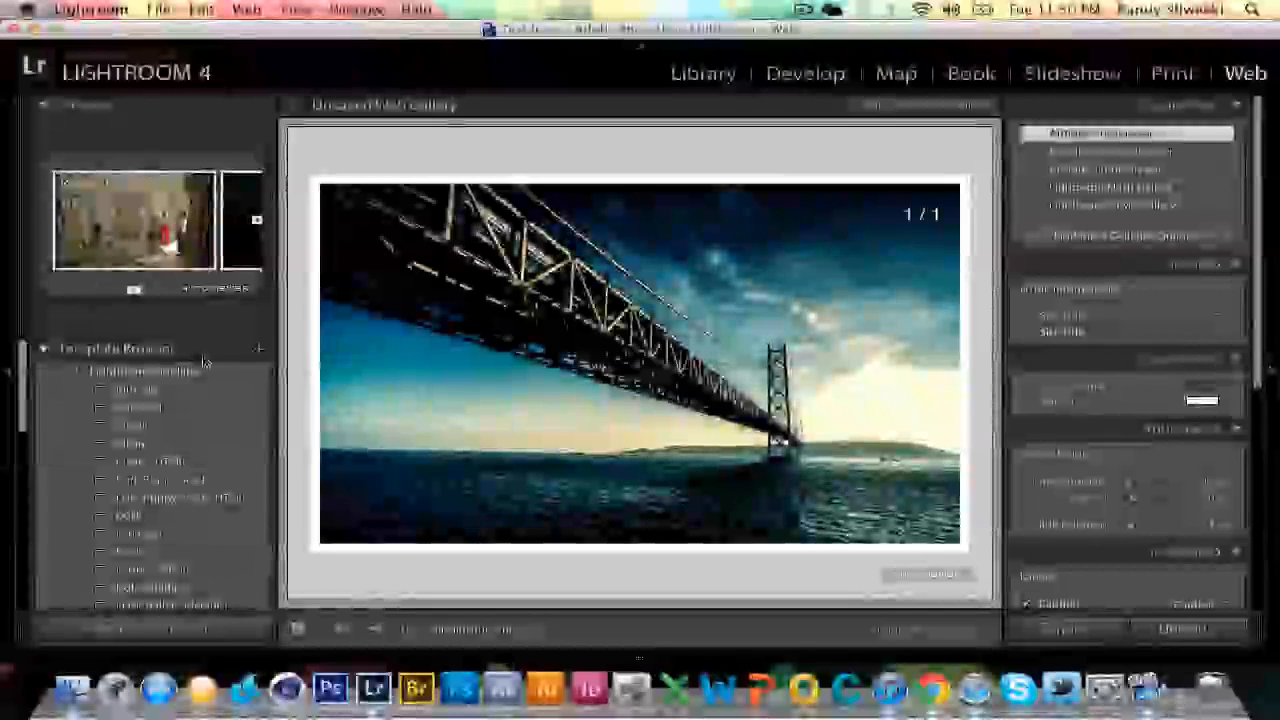
{"action": "scroll", "coordinate": [140, 520], "scroll_direction": "down", "scroll_amount": 3}
{"action": "left_click", "coordinate": [150, 437]}
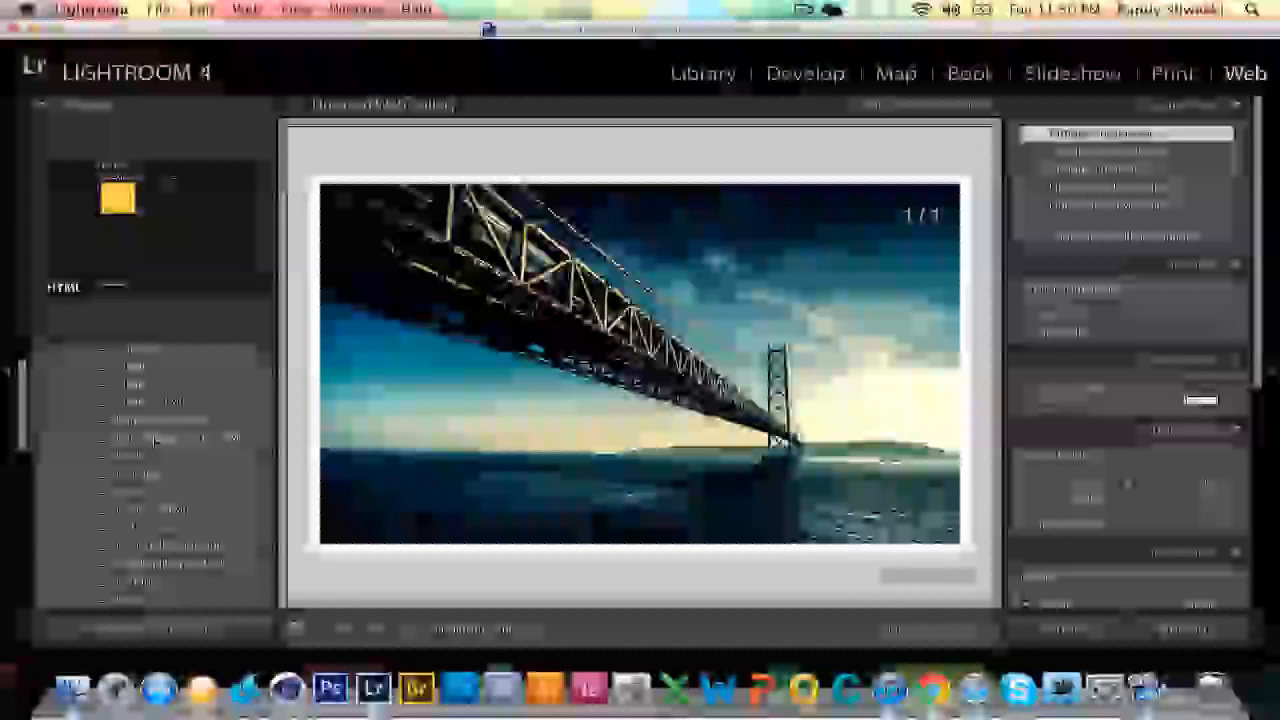
{"action": "scroll", "coordinate": [150, 437], "scroll_direction": "up", "scroll_amount": 3}
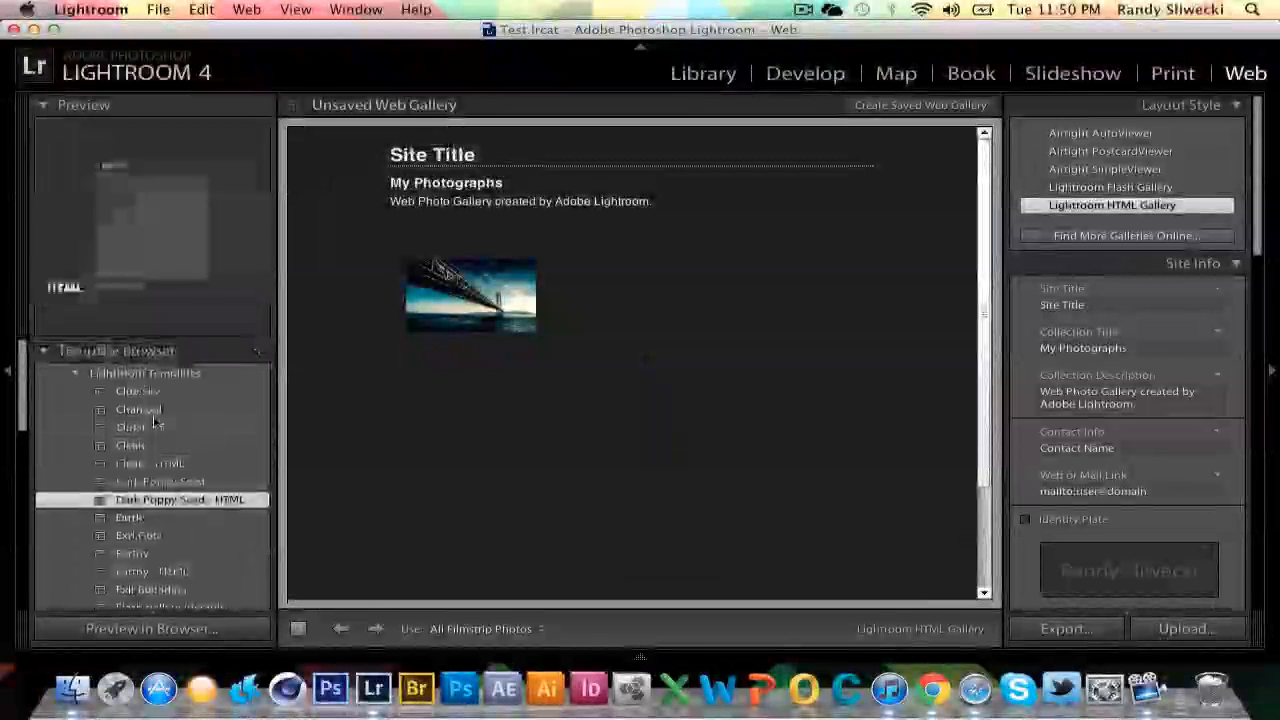
{"action": "left_click", "coordinate": [163, 391]}
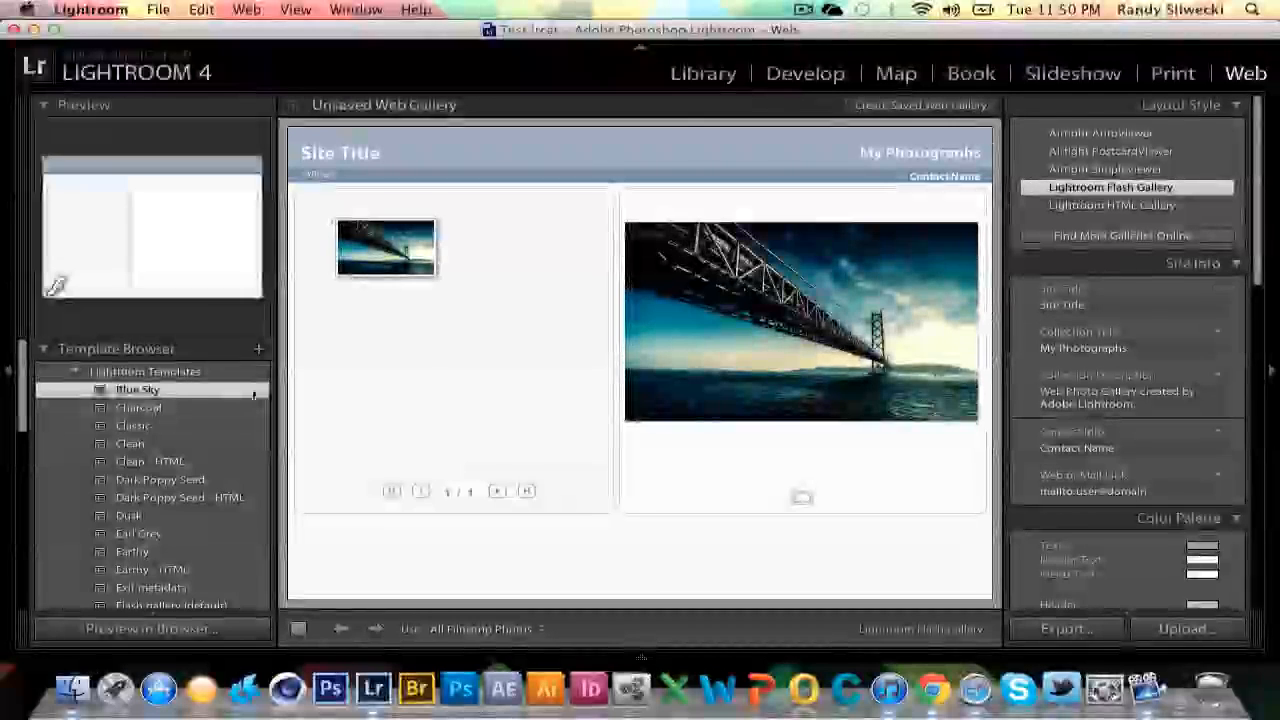
{"action": "left_click", "coordinate": [140, 429]}
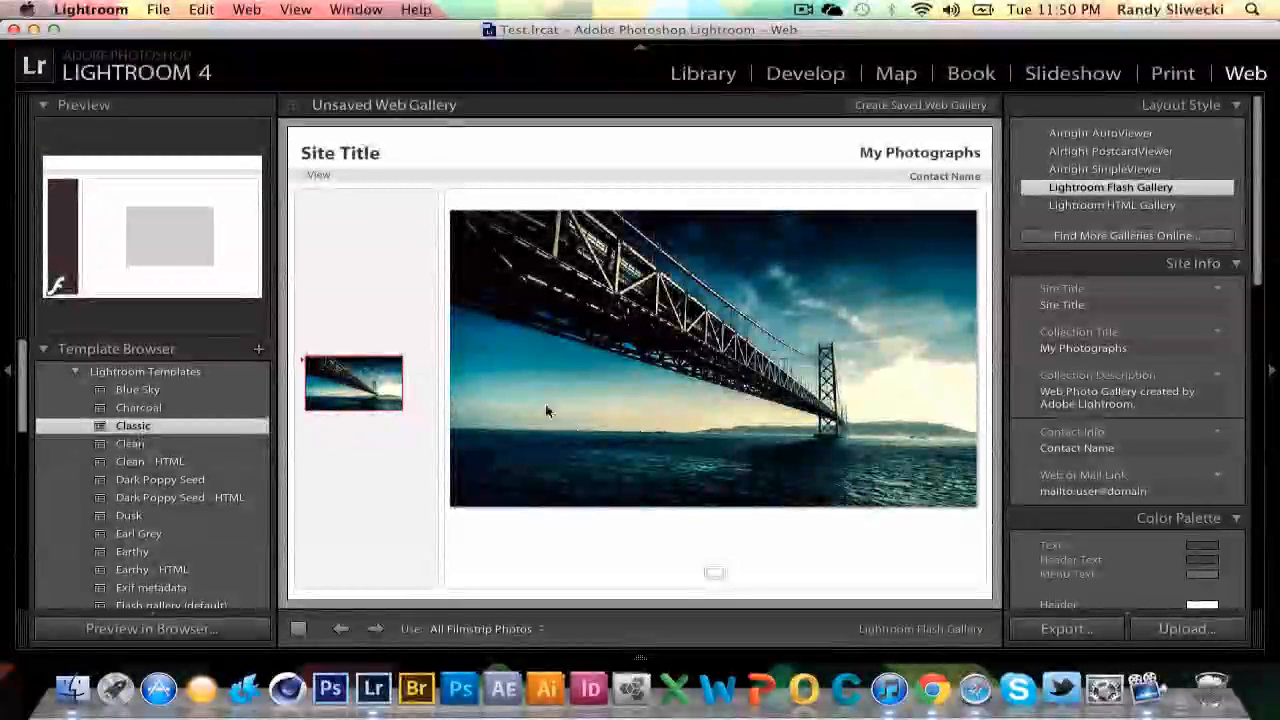
Set the web gallery's site title to Unborn.
{"action": "left_click", "coordinate": [343, 158]}
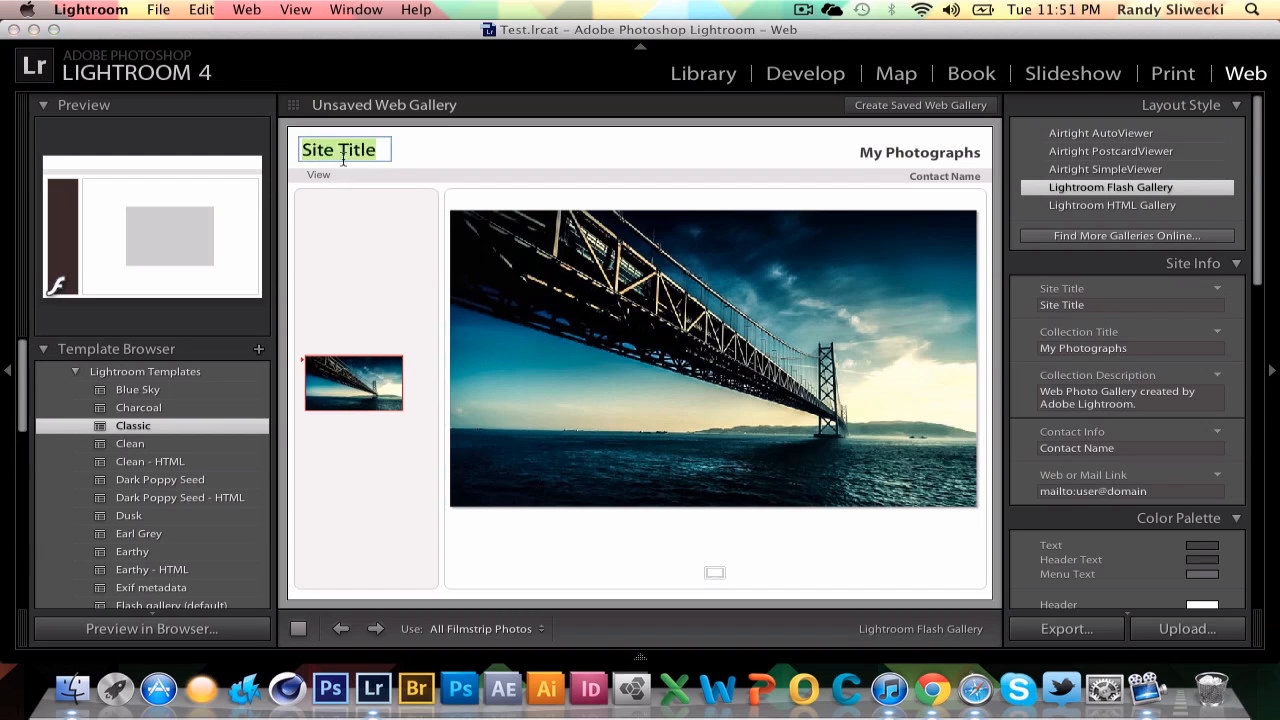
{"action": "type", "text": "Unbrn"}
{"action": "key", "text": "BackSpace"}
{"action": "key", "text": "BackSpace"}
{"action": "type", "text": "orn"}
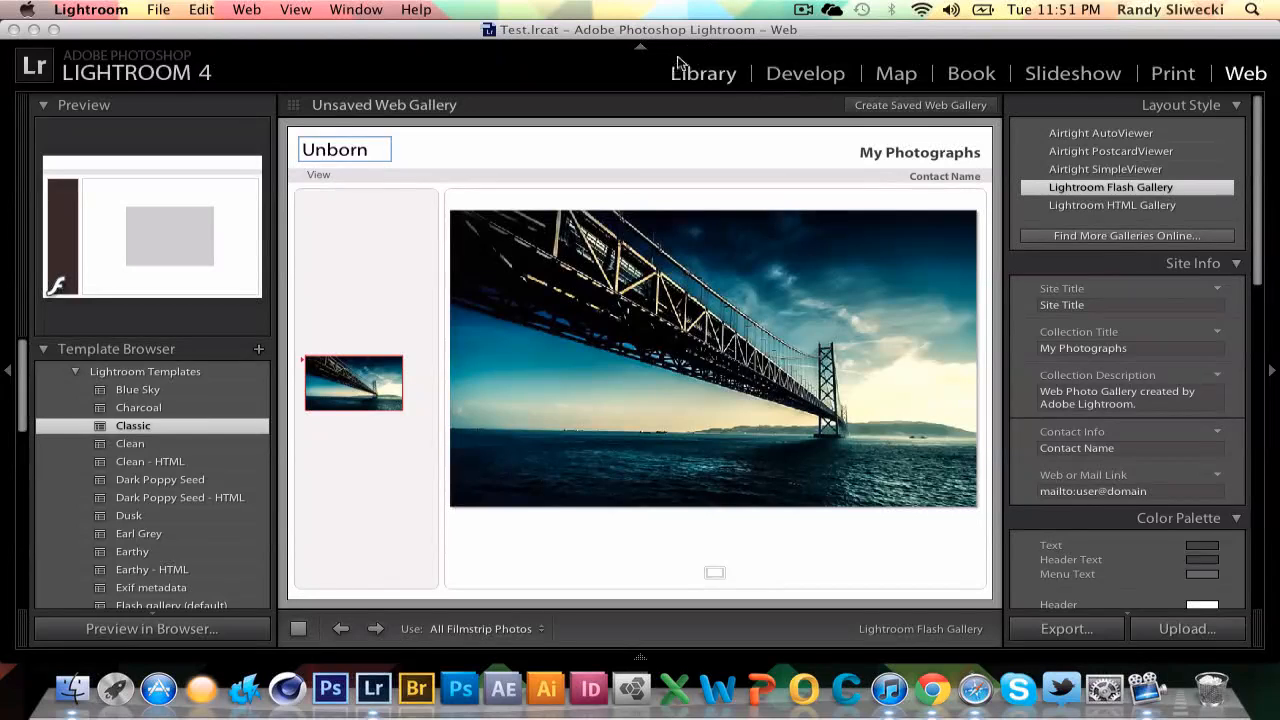
Return to the Library module, minimising and restoring the Lightroom window along the way.
{"action": "left_click", "coordinate": [694, 84]}
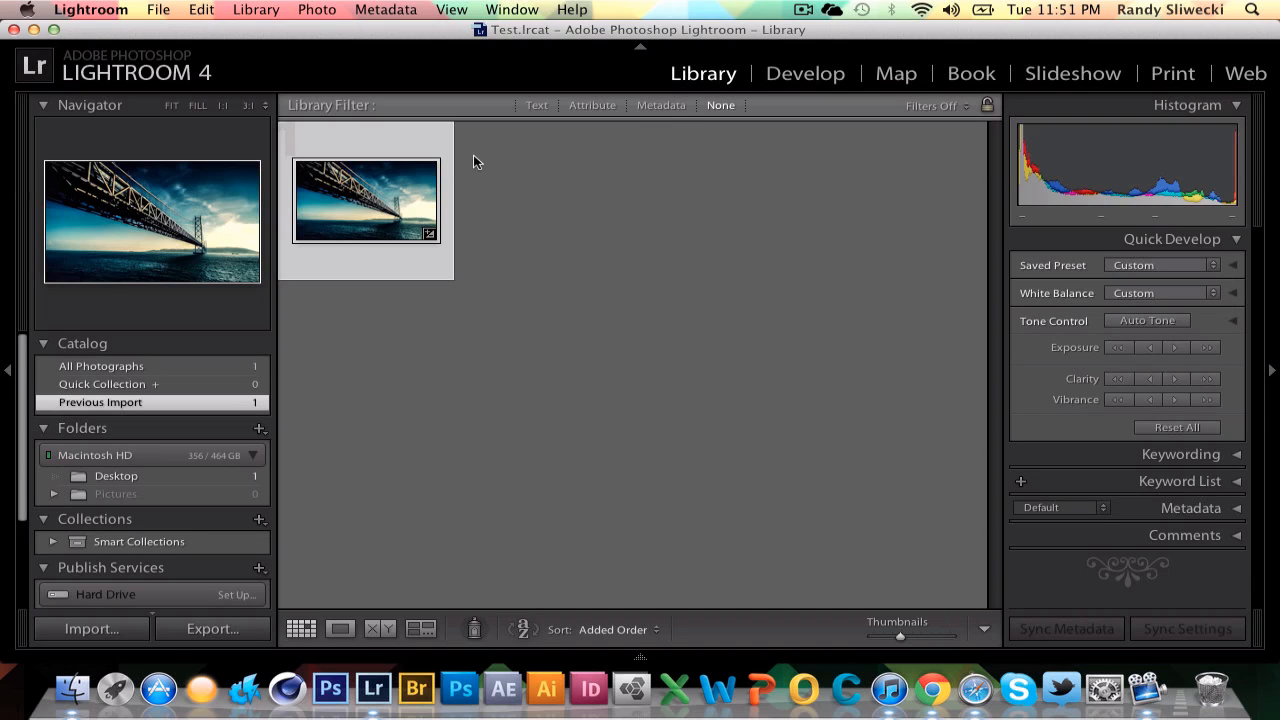
{"action": "left_click", "coordinate": [35, 31]}
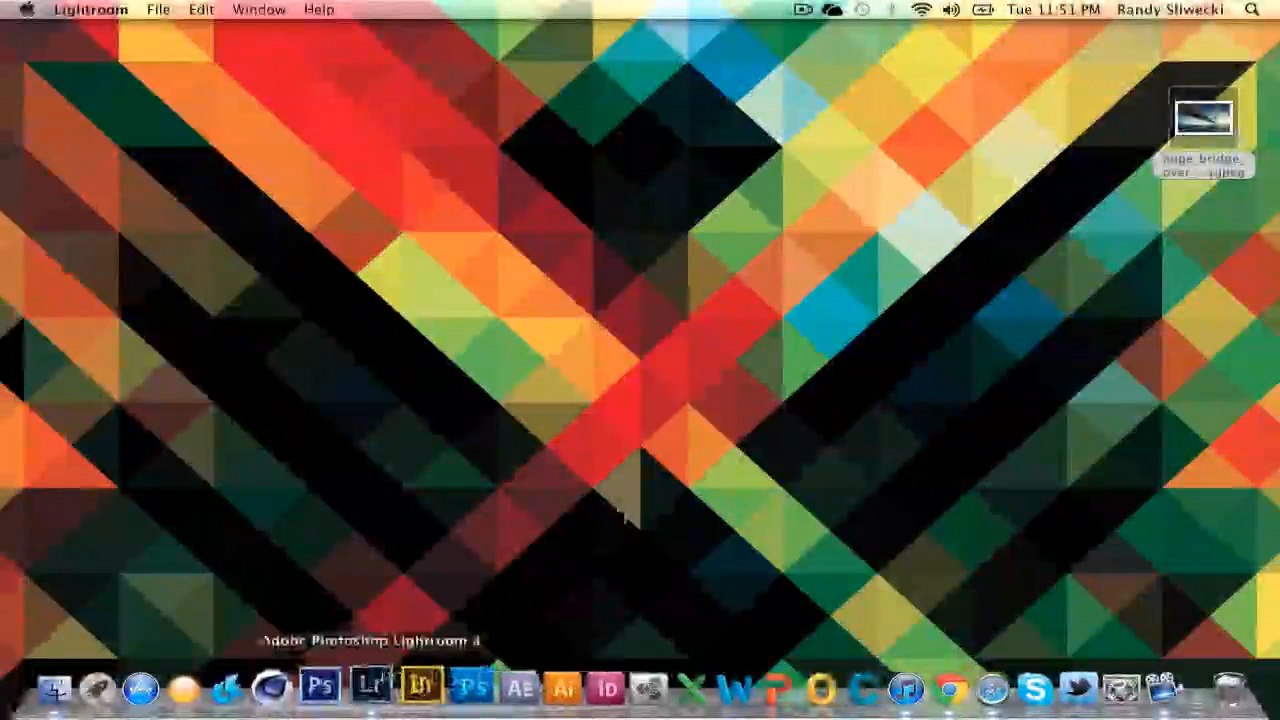
{"action": "left_click", "coordinate": [371, 686]}
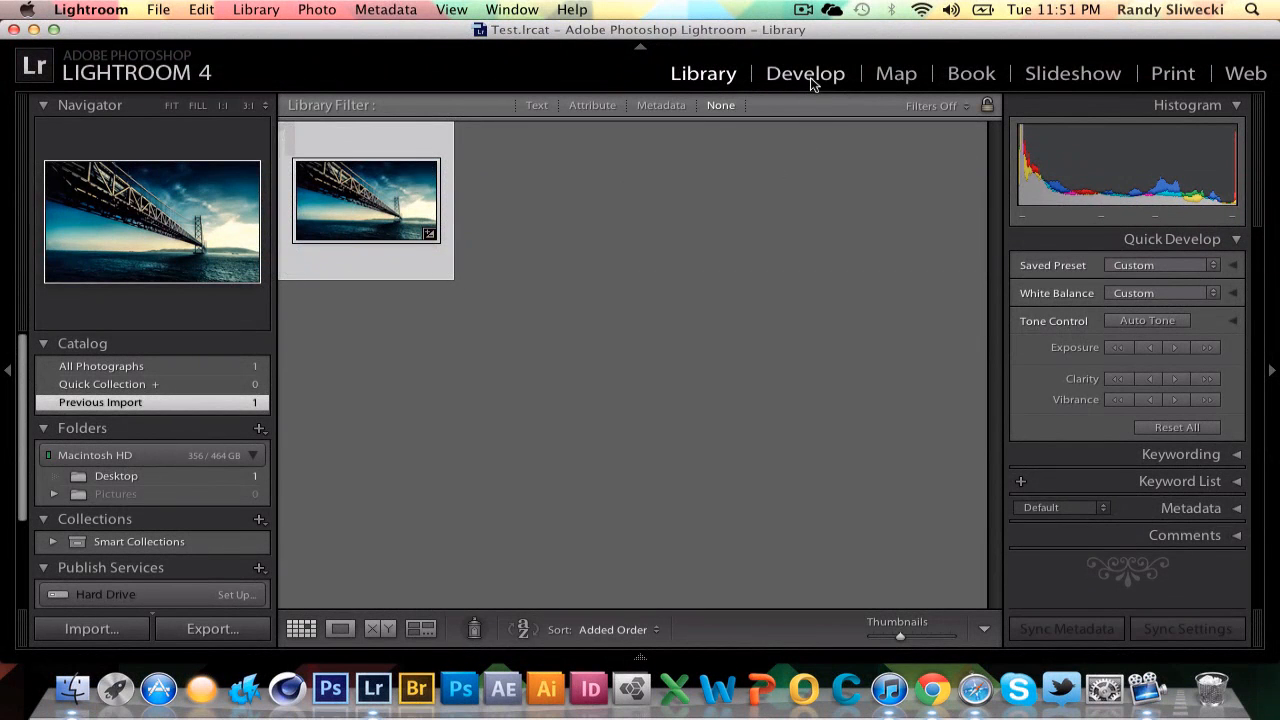
{"action": "left_click", "coordinate": [810, 77]}
{"action": "left_click", "coordinate": [733, 77]}
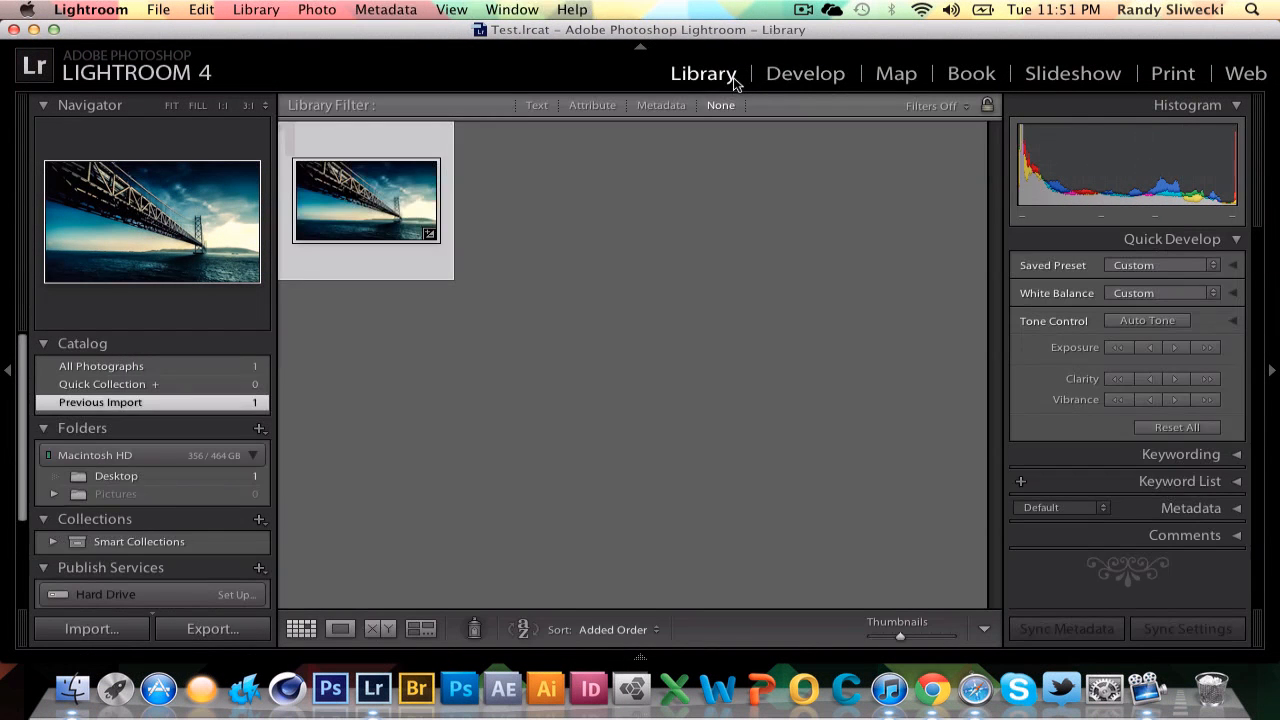